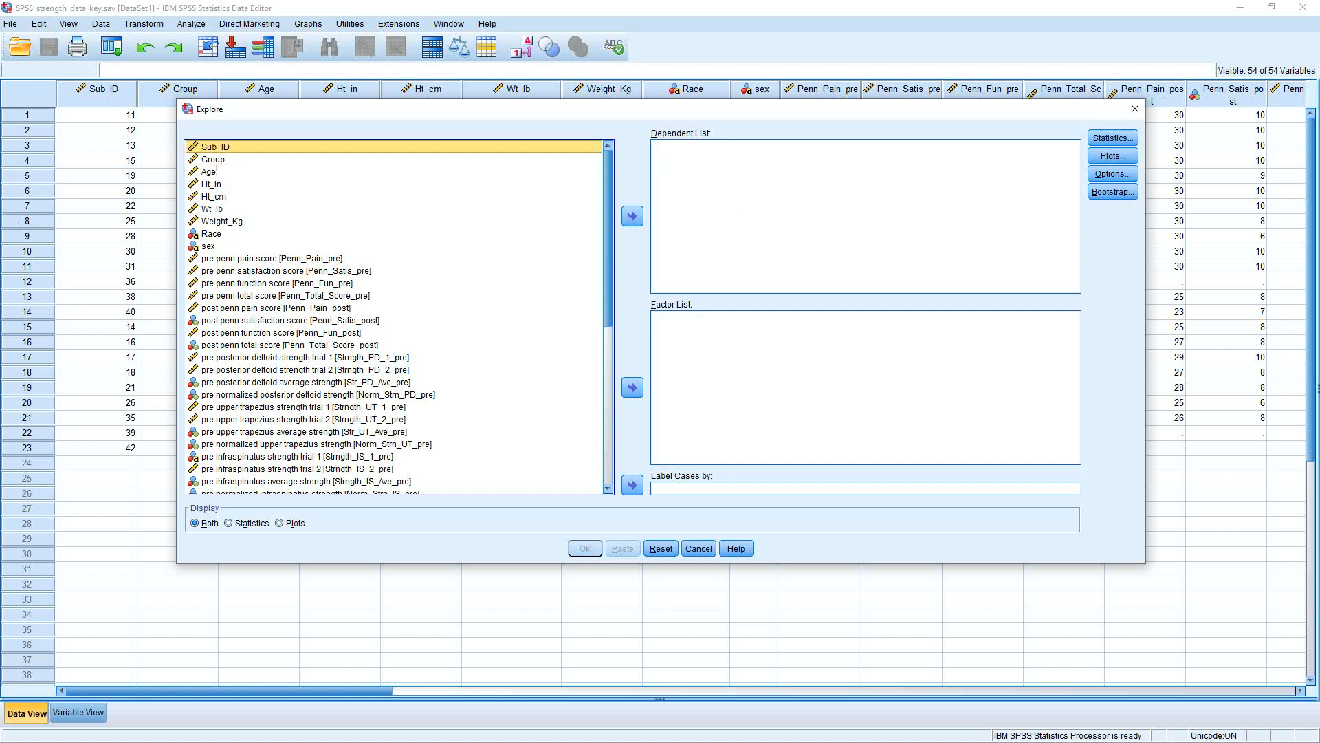
Add the pre posterior deltoid average strength and pre normalized posterior deltoid strength variables as dependents in the Explore analysis.
key(alt+Tab)
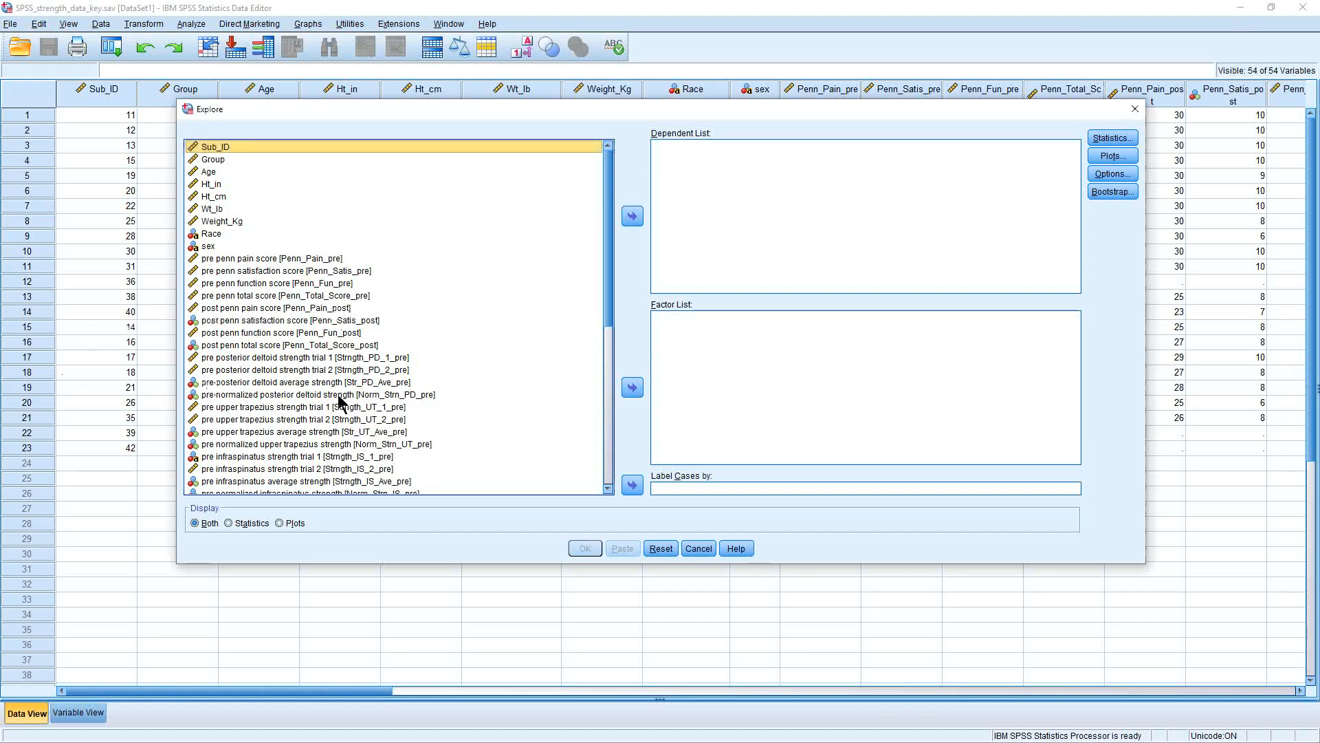
scroll(340, 395, down, 2)
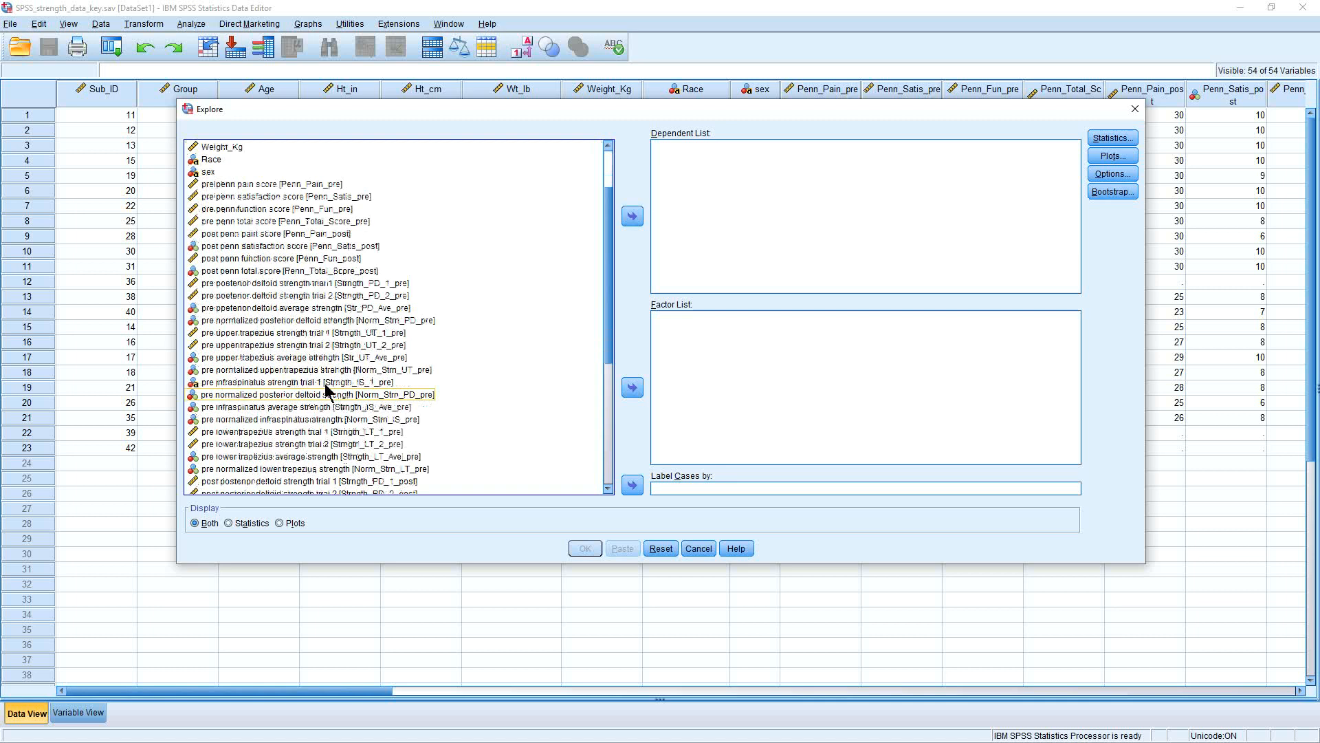
click(256, 309)
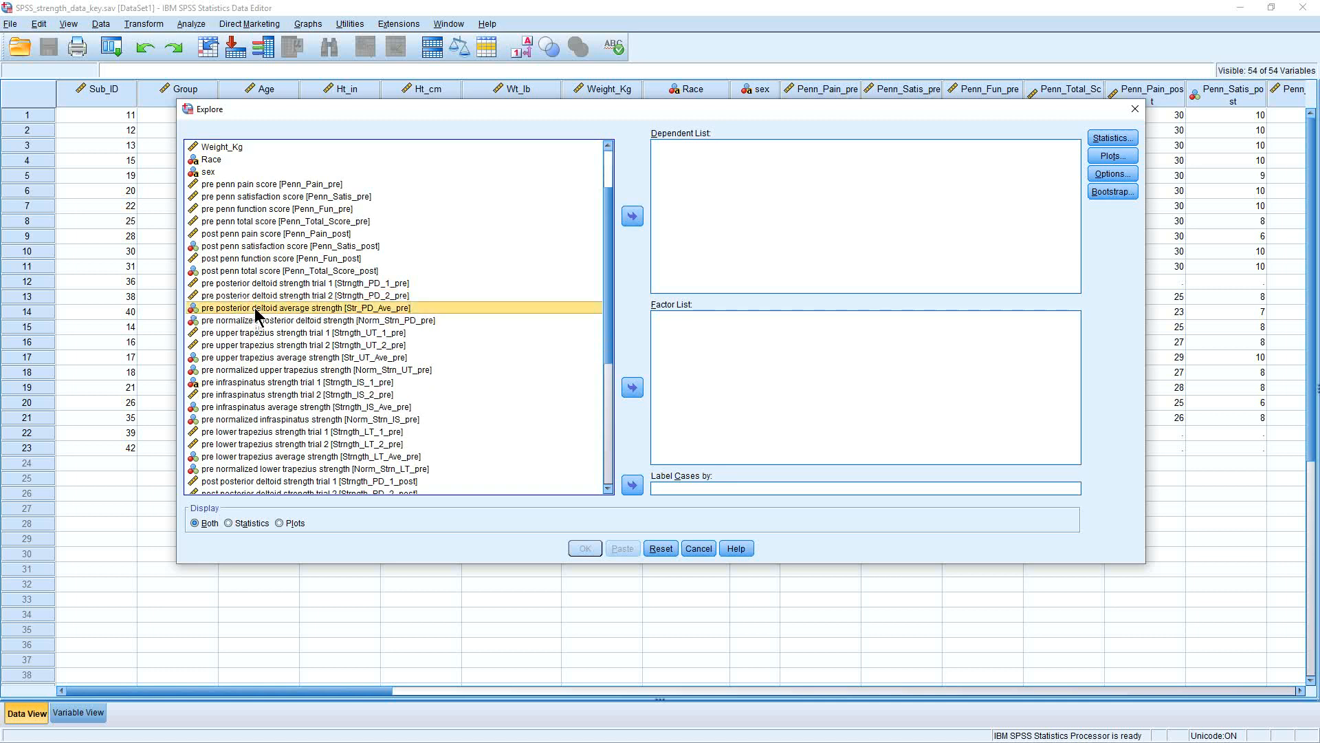
click(630, 217)
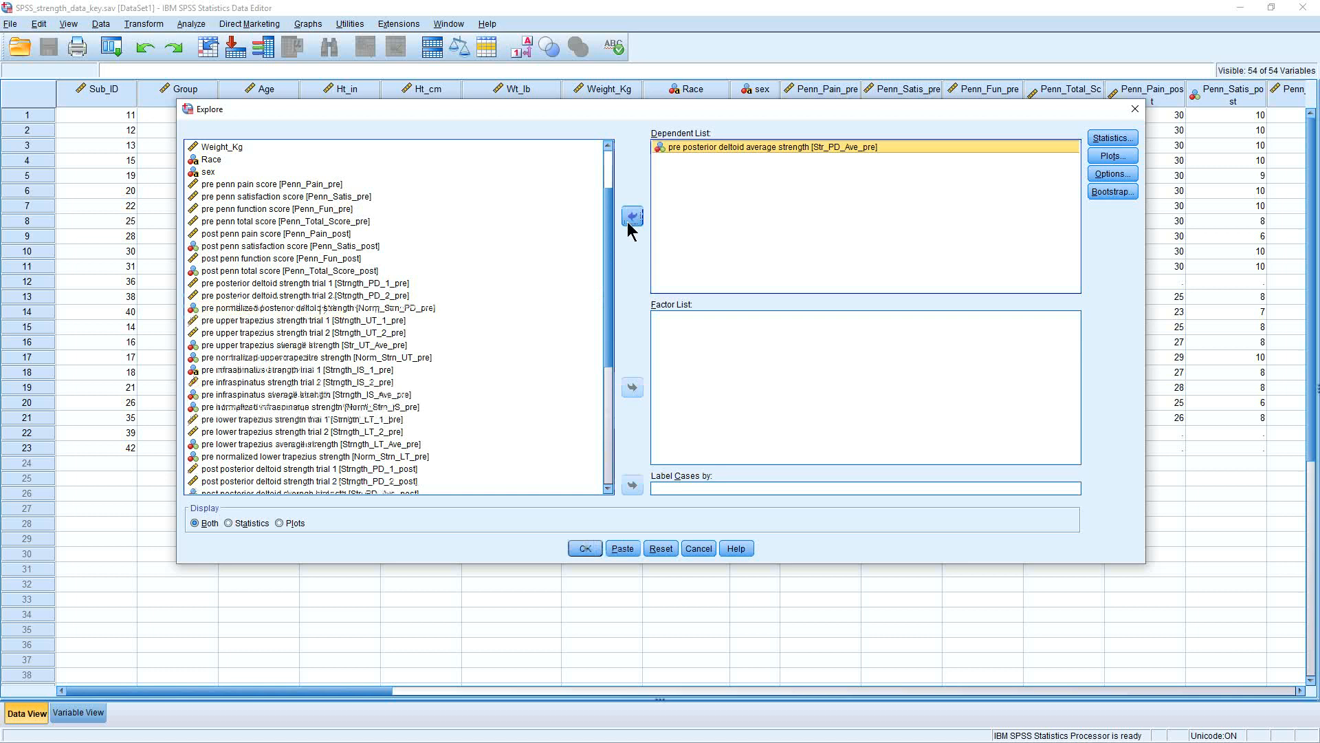
click(304, 308)
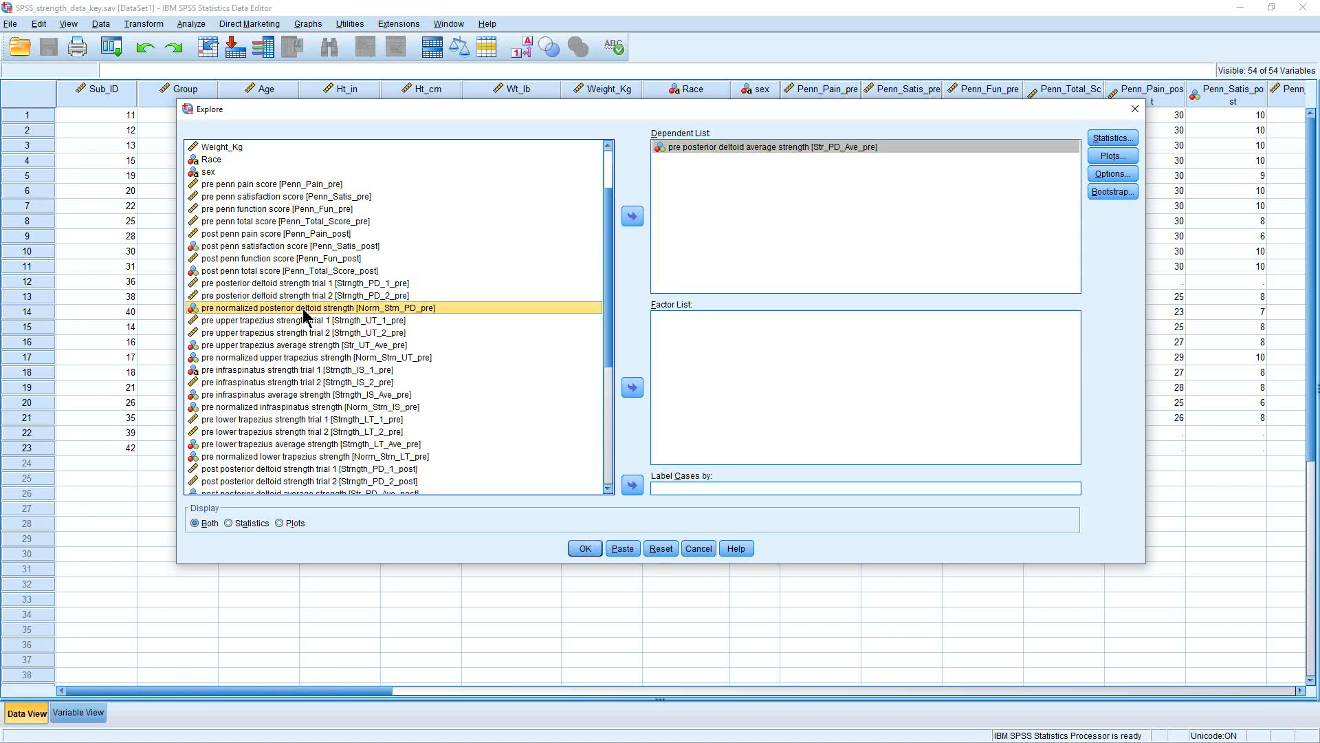
click(632, 219)
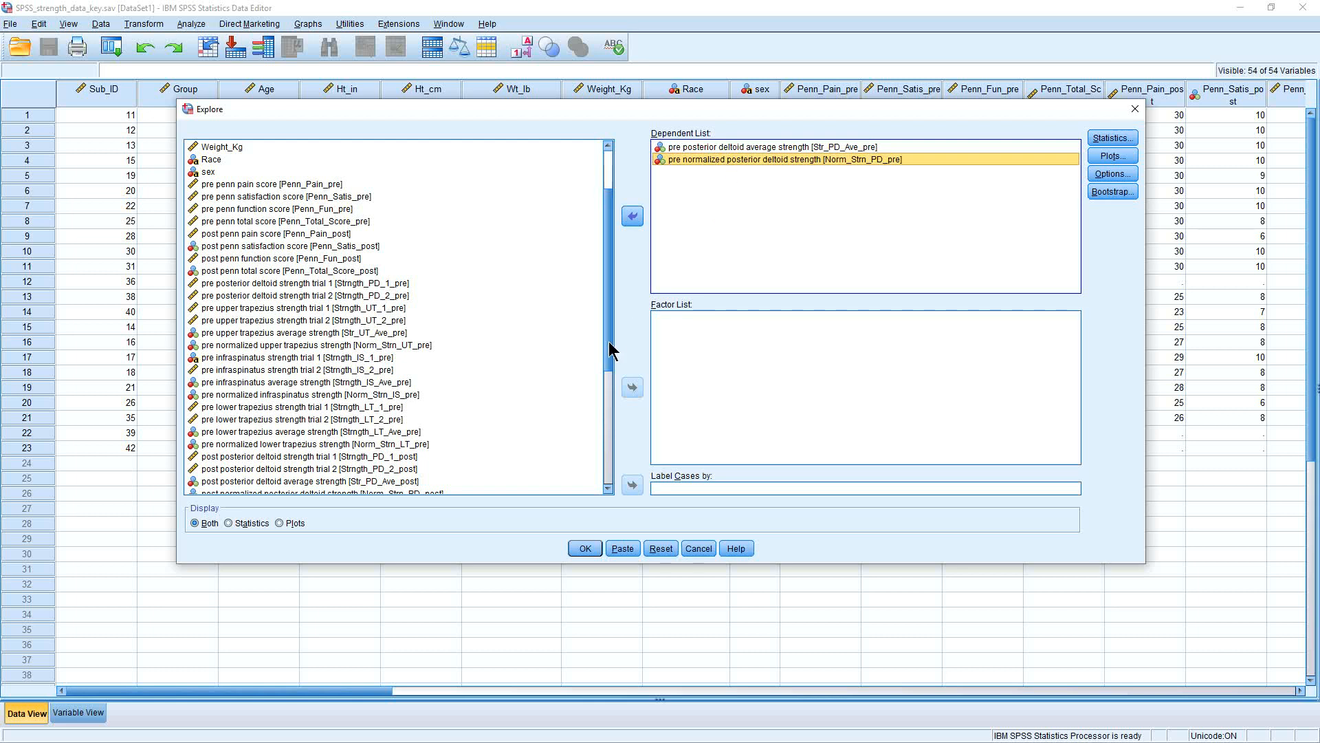
Add the post posterior deltoid average strength and post normalized posterior deltoid strength variables to the dependents.
drag(610, 353, 611, 450)
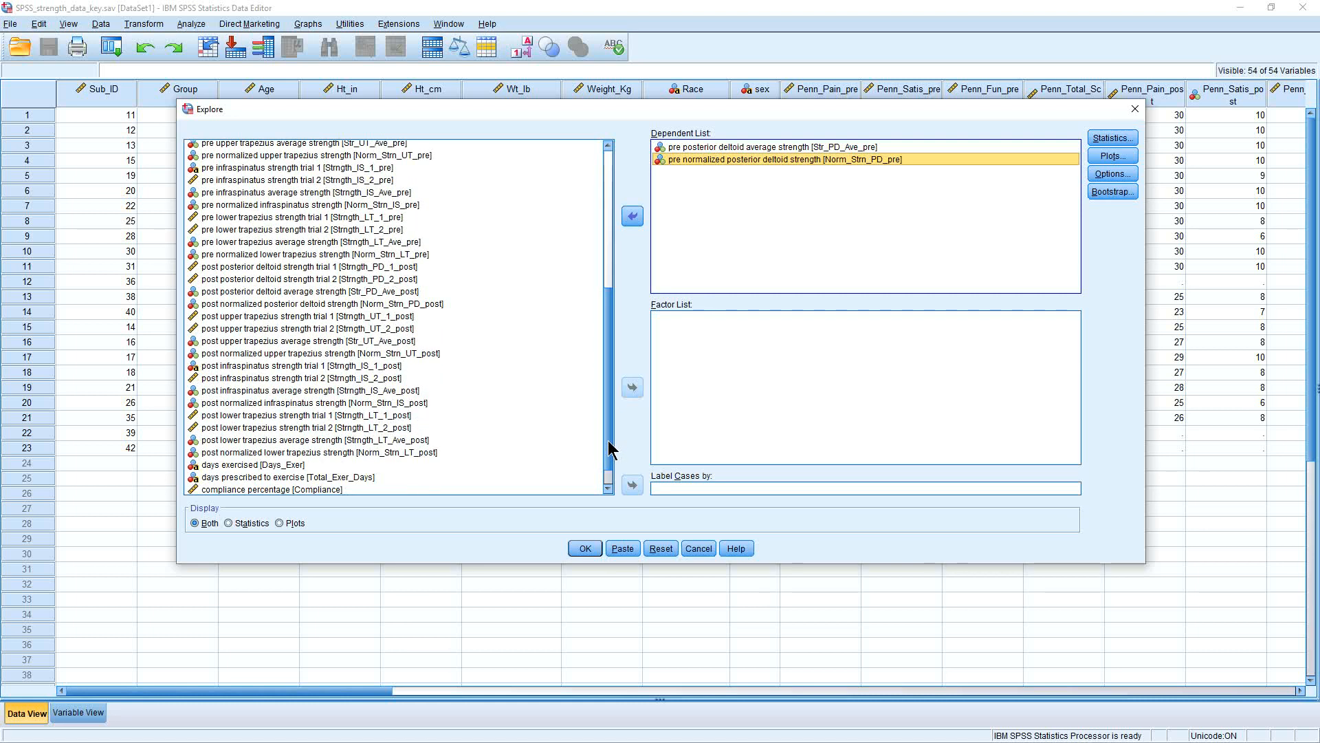
click(265, 306)
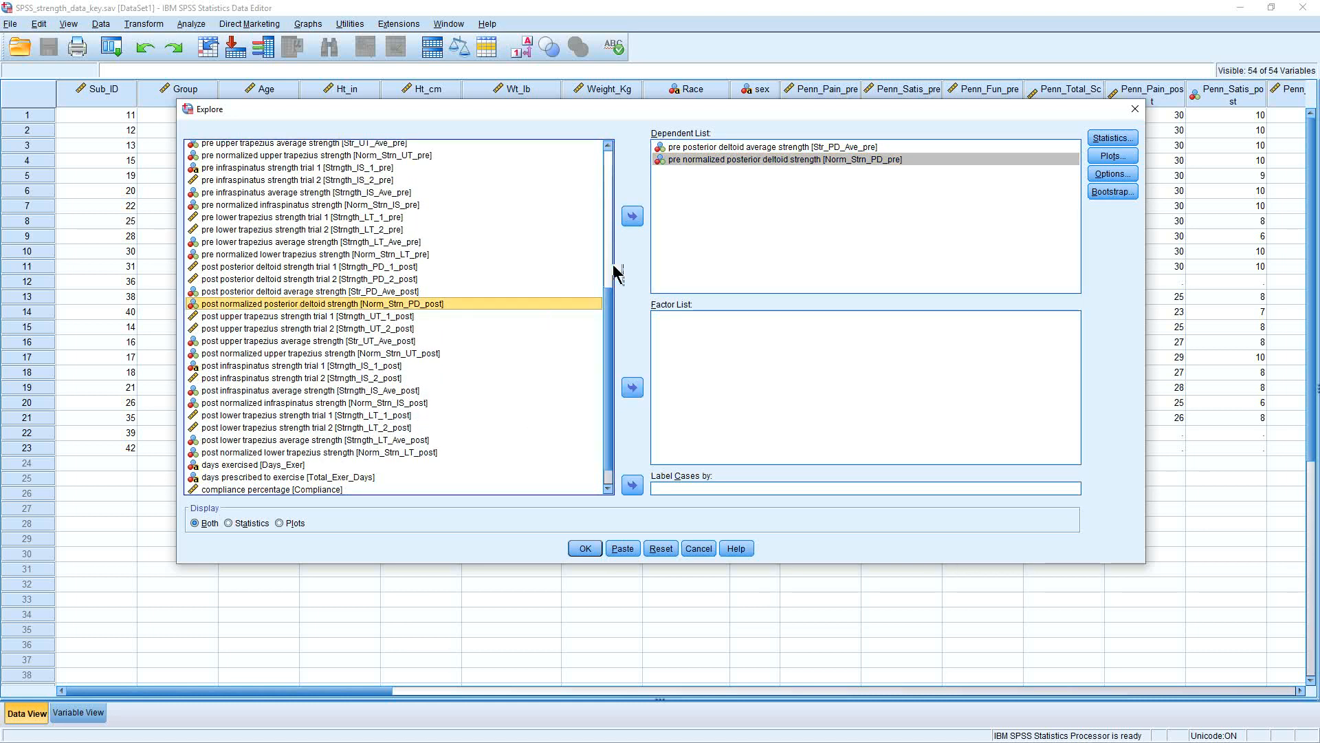
click(265, 291)
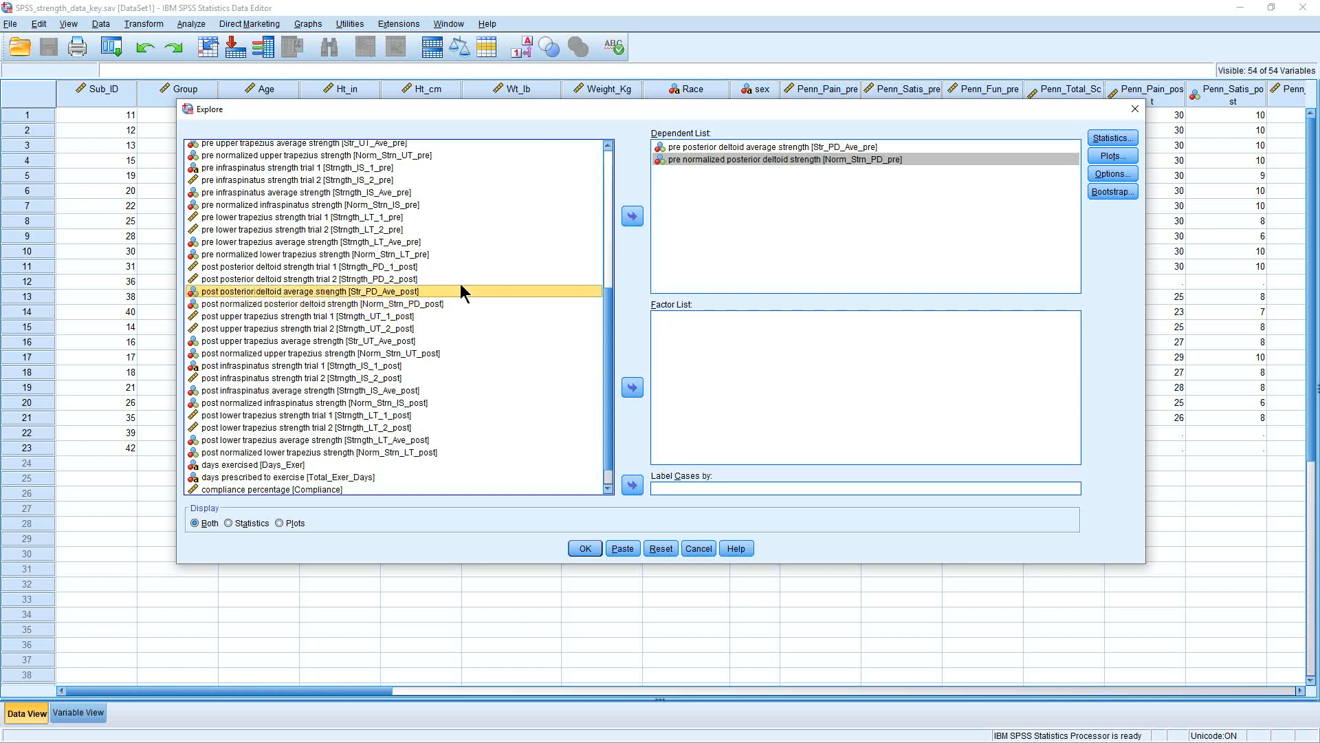
click(632, 216)
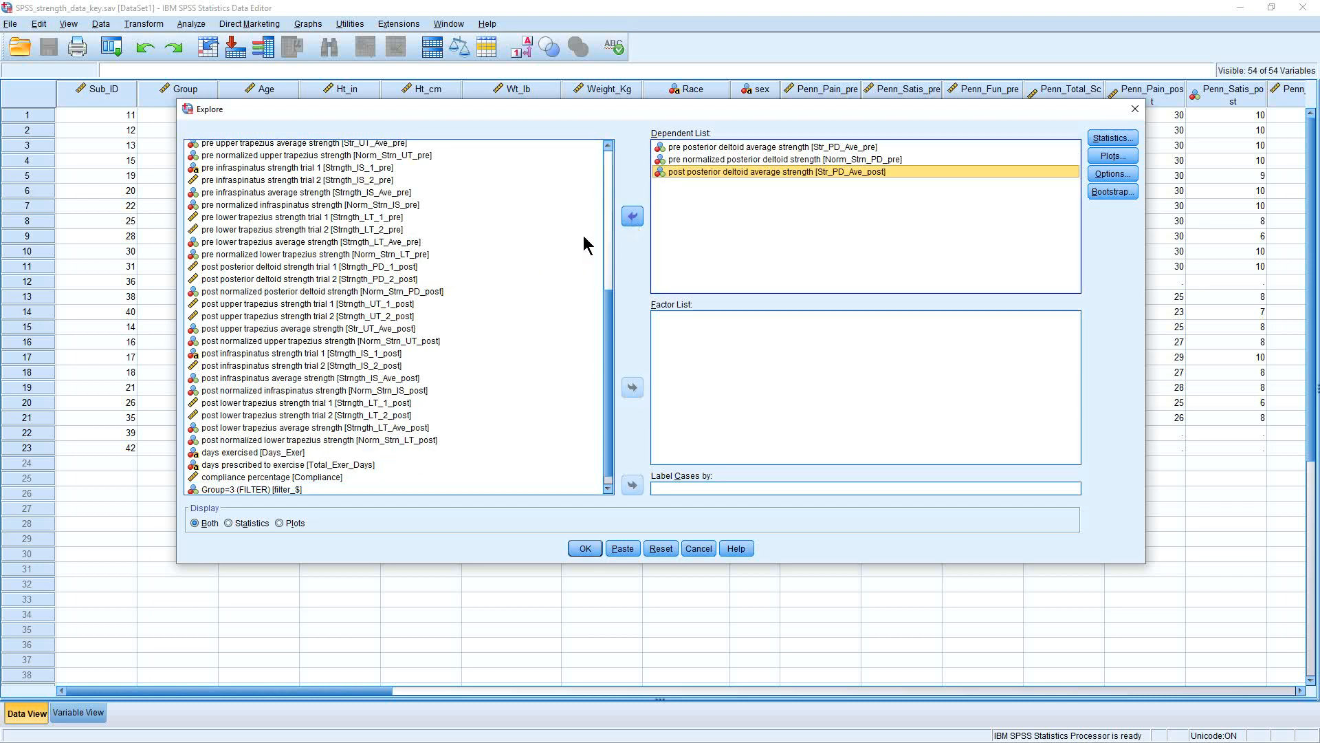
click(290, 293)
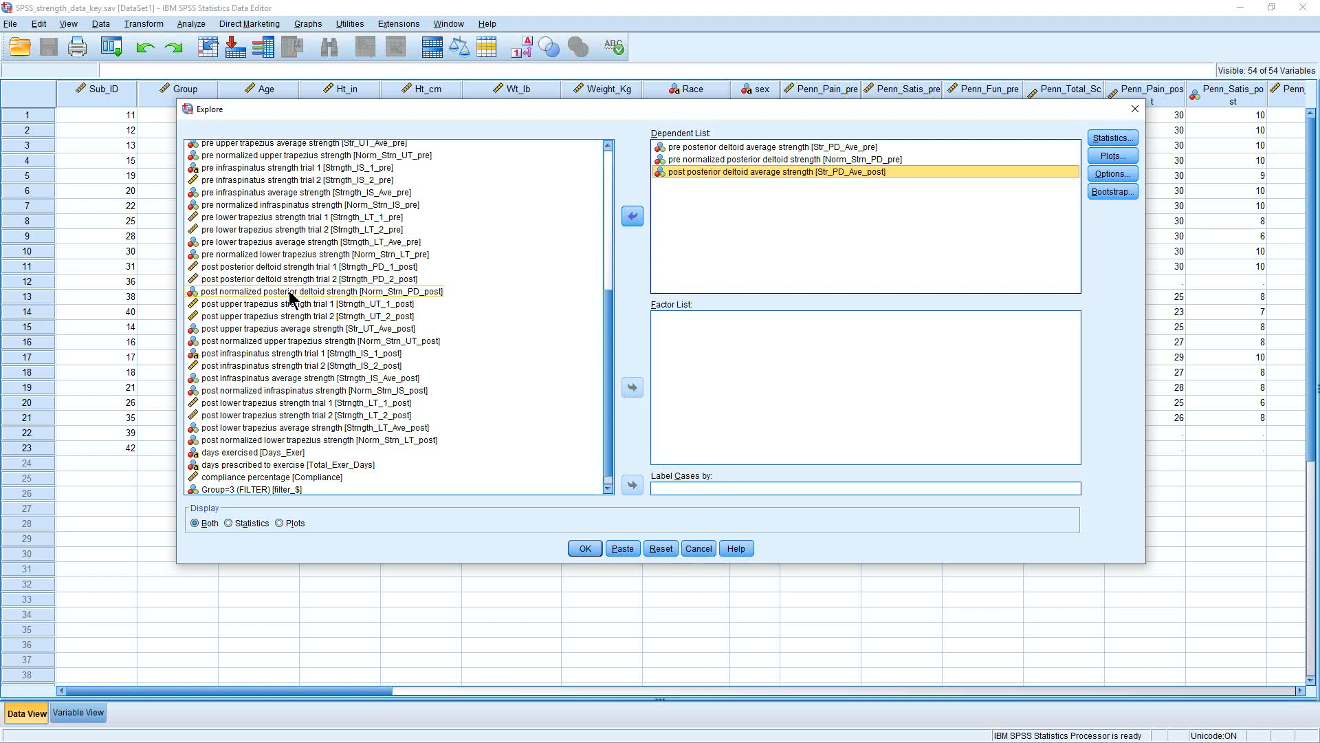
click(290, 291)
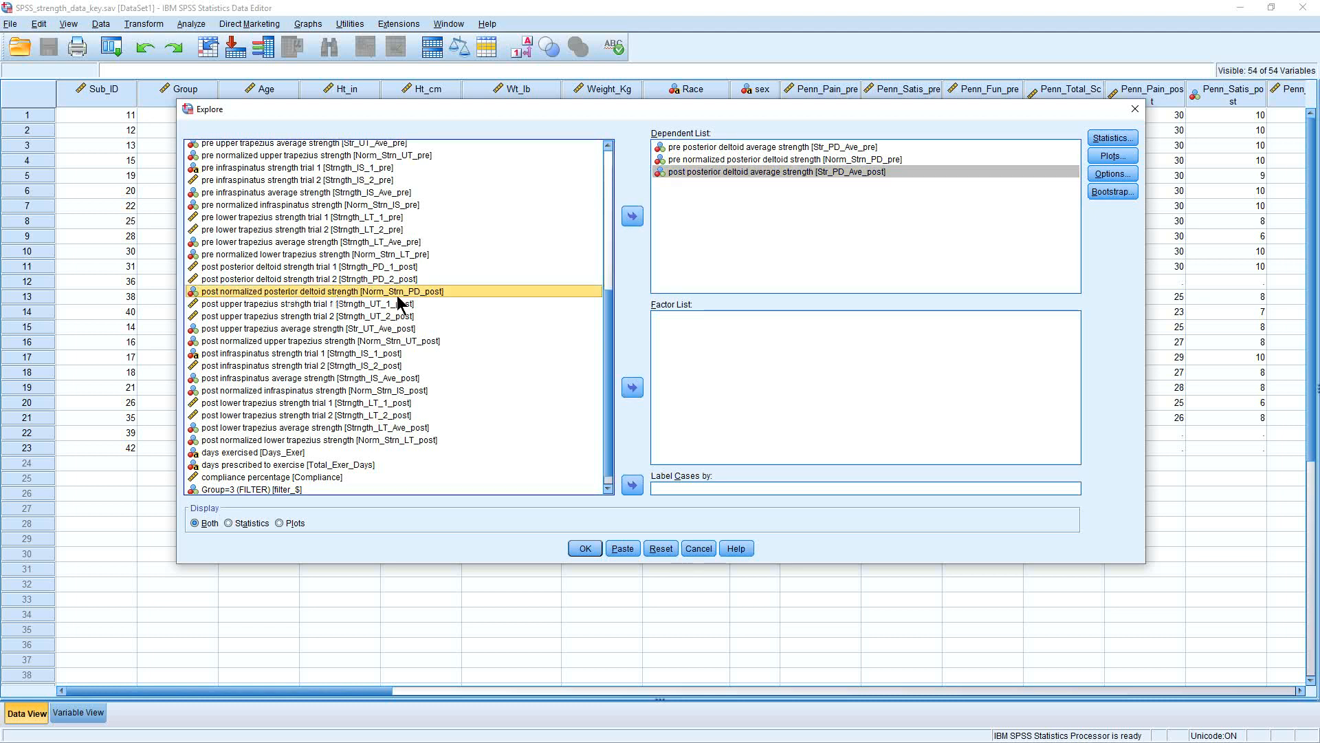
click(628, 223)
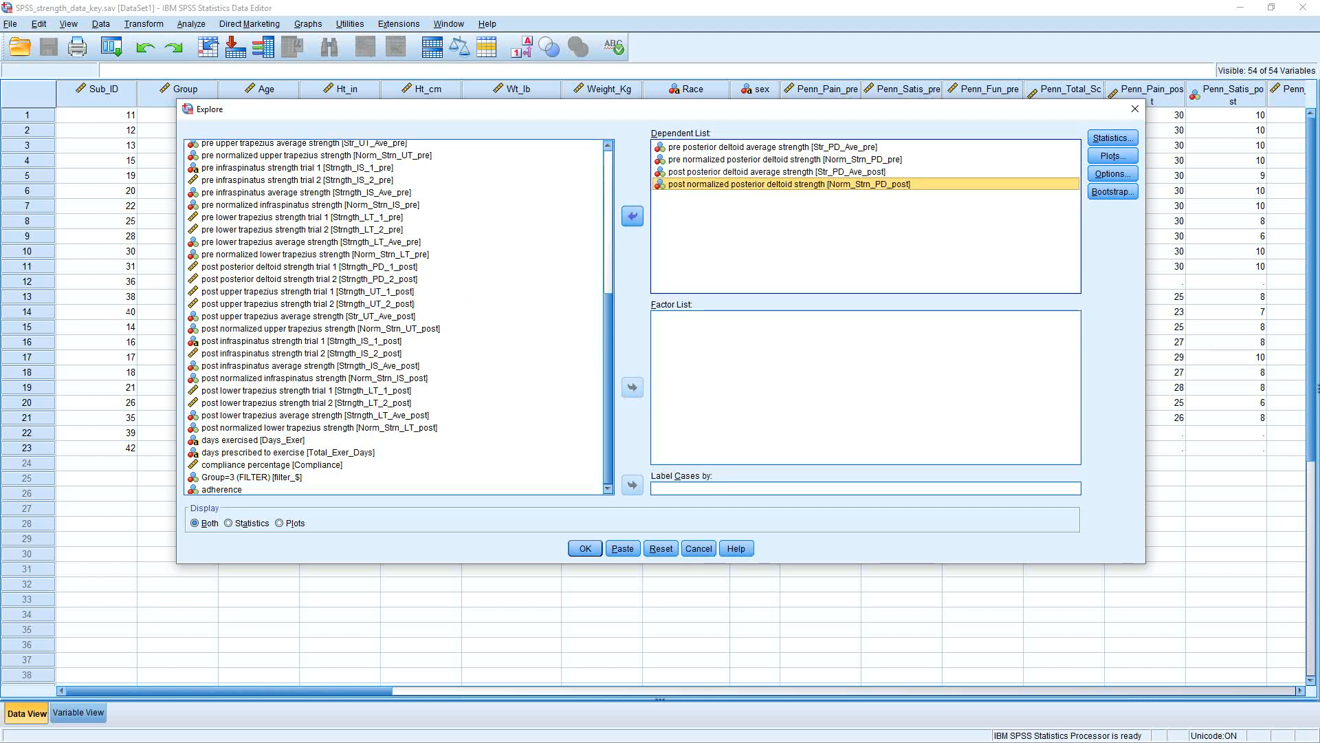
Consult item 6 of the Data_Analysis_Instructions document in Word, and return to SPSS to set Group as the Explore factor.
key(alt+Tab)
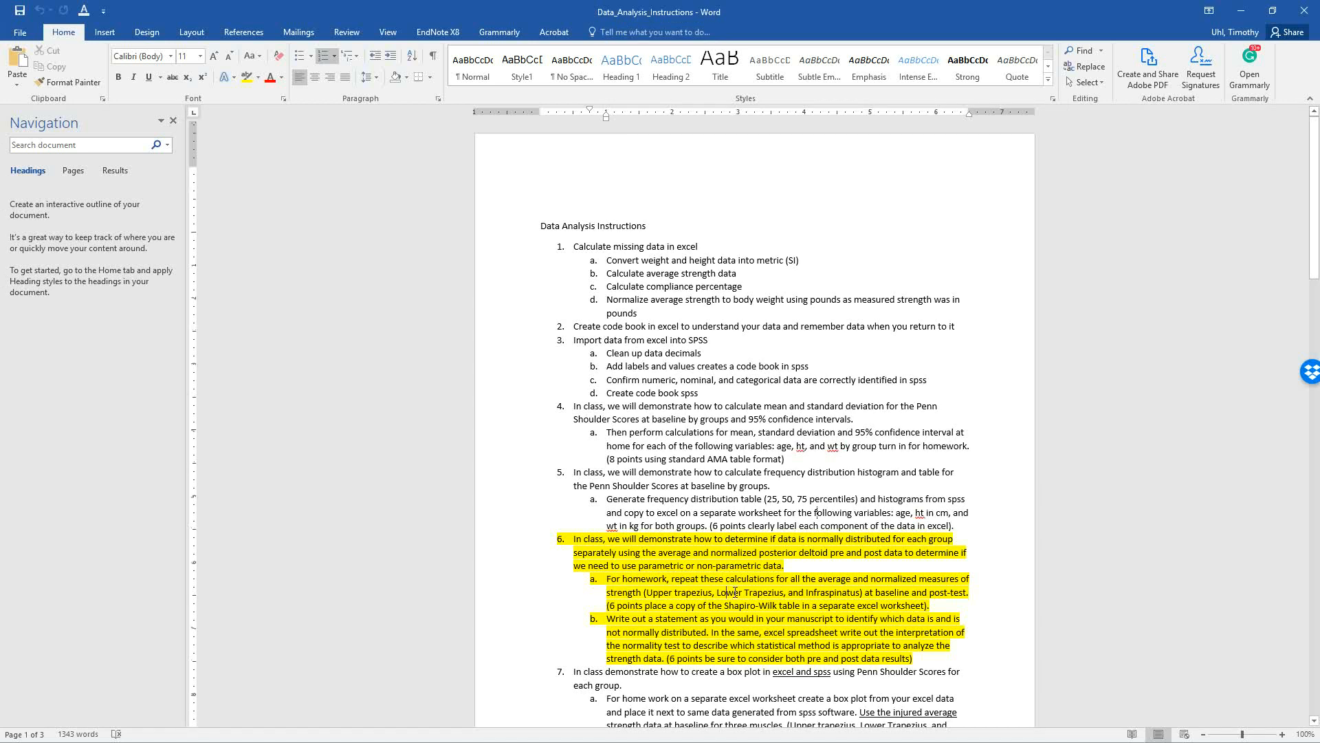
scroll(736, 591, down, 1)
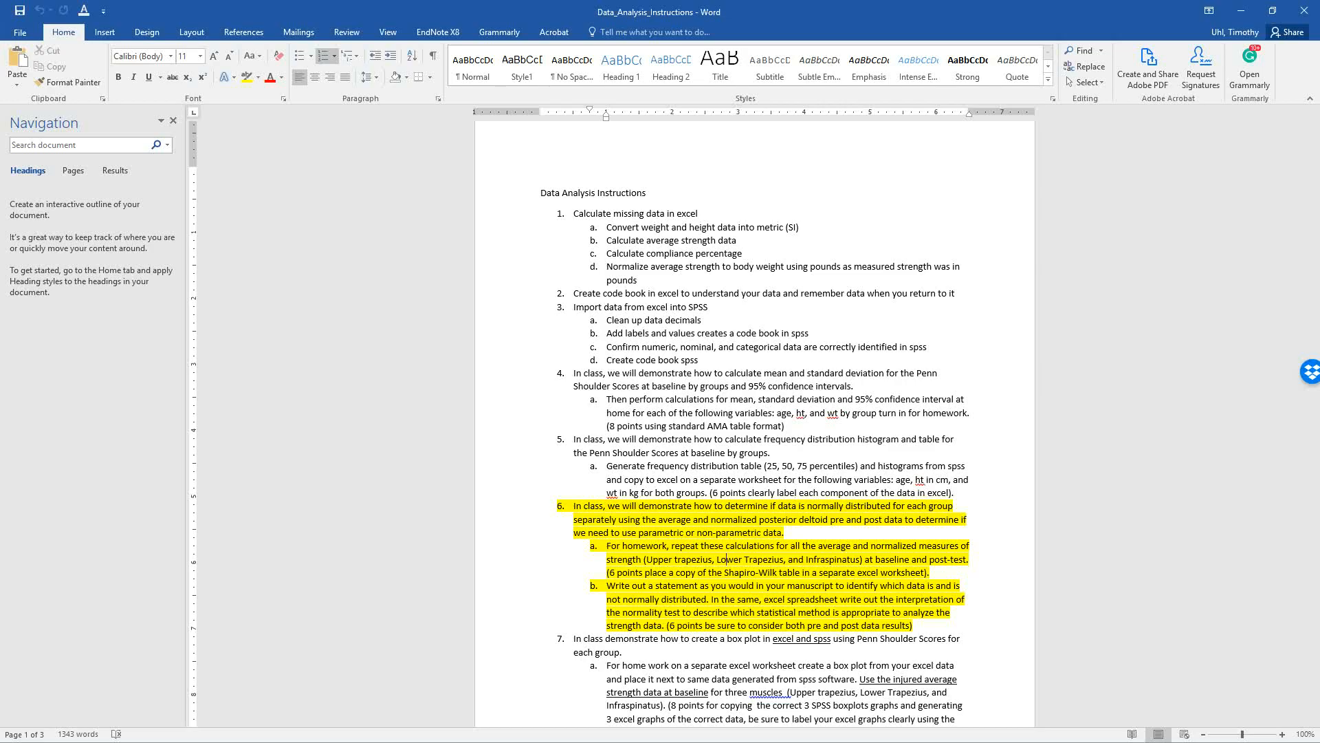
key(alt+Tab)
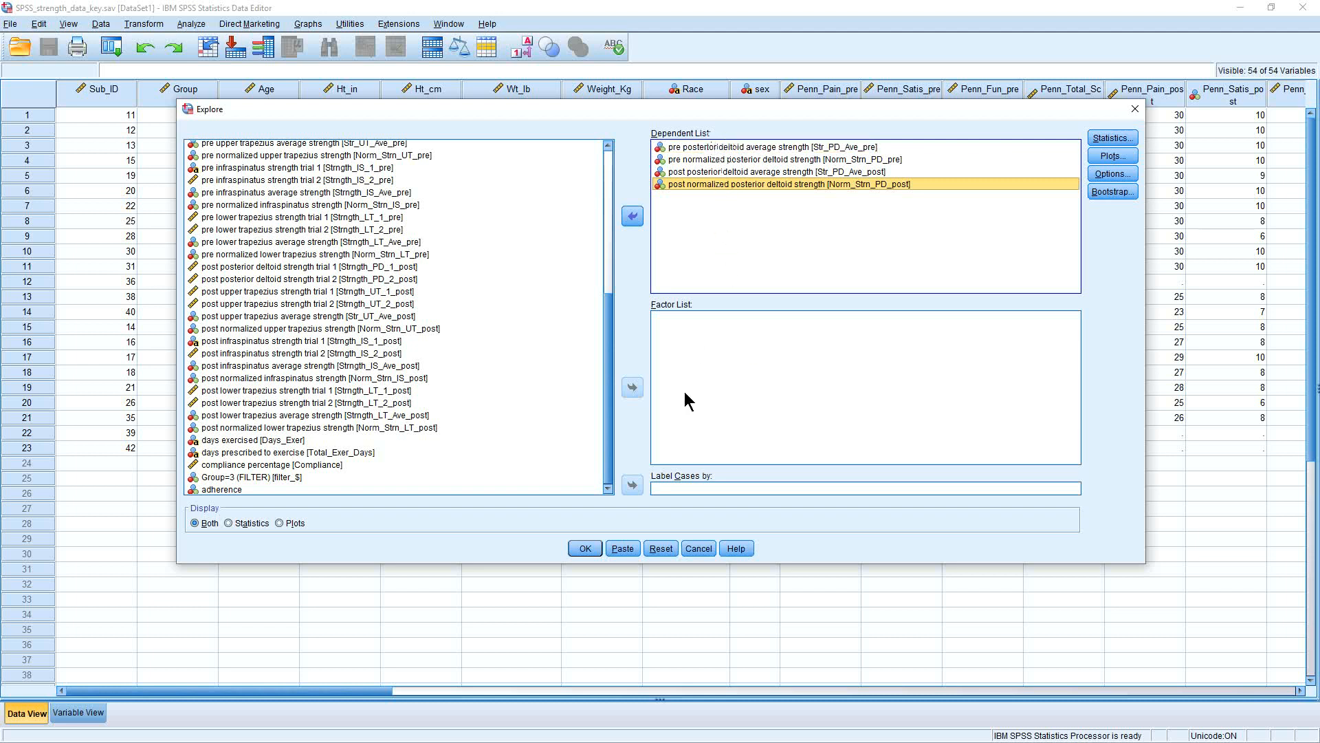
drag(610, 399, 611, 239)
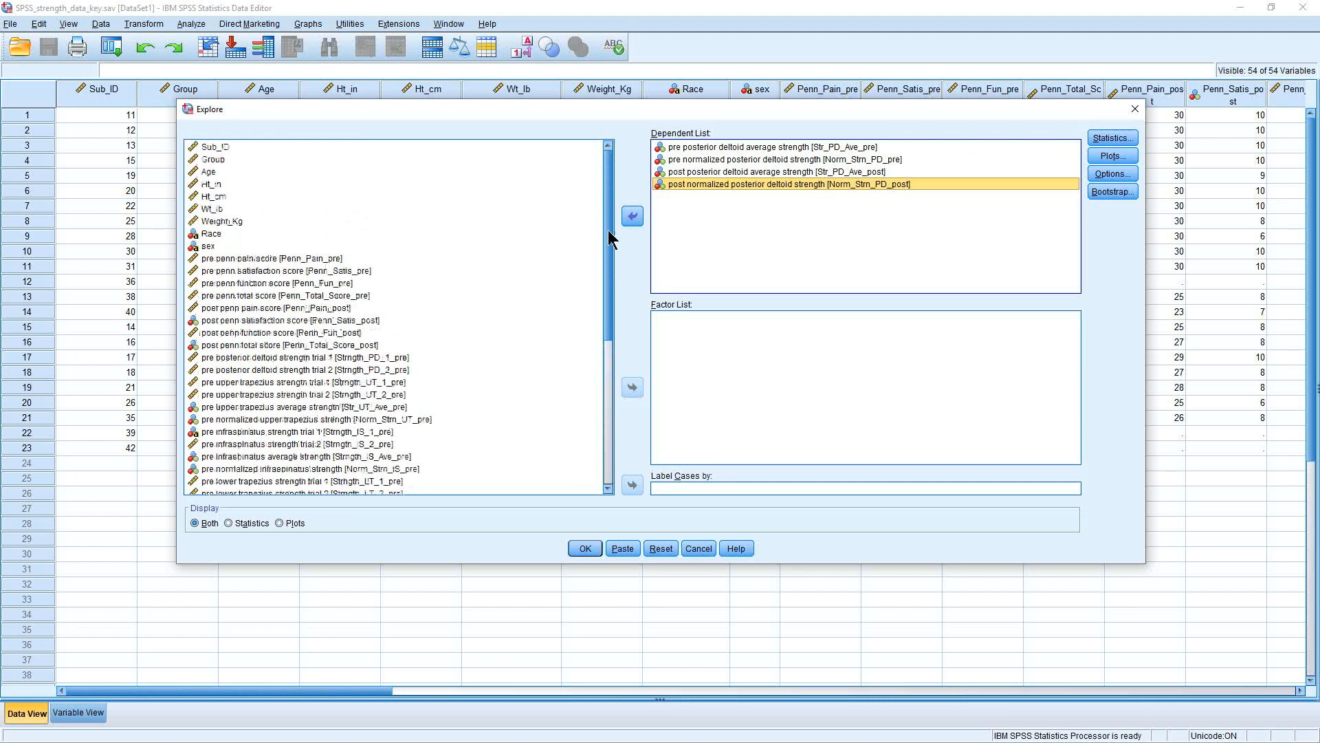
click(214, 160)
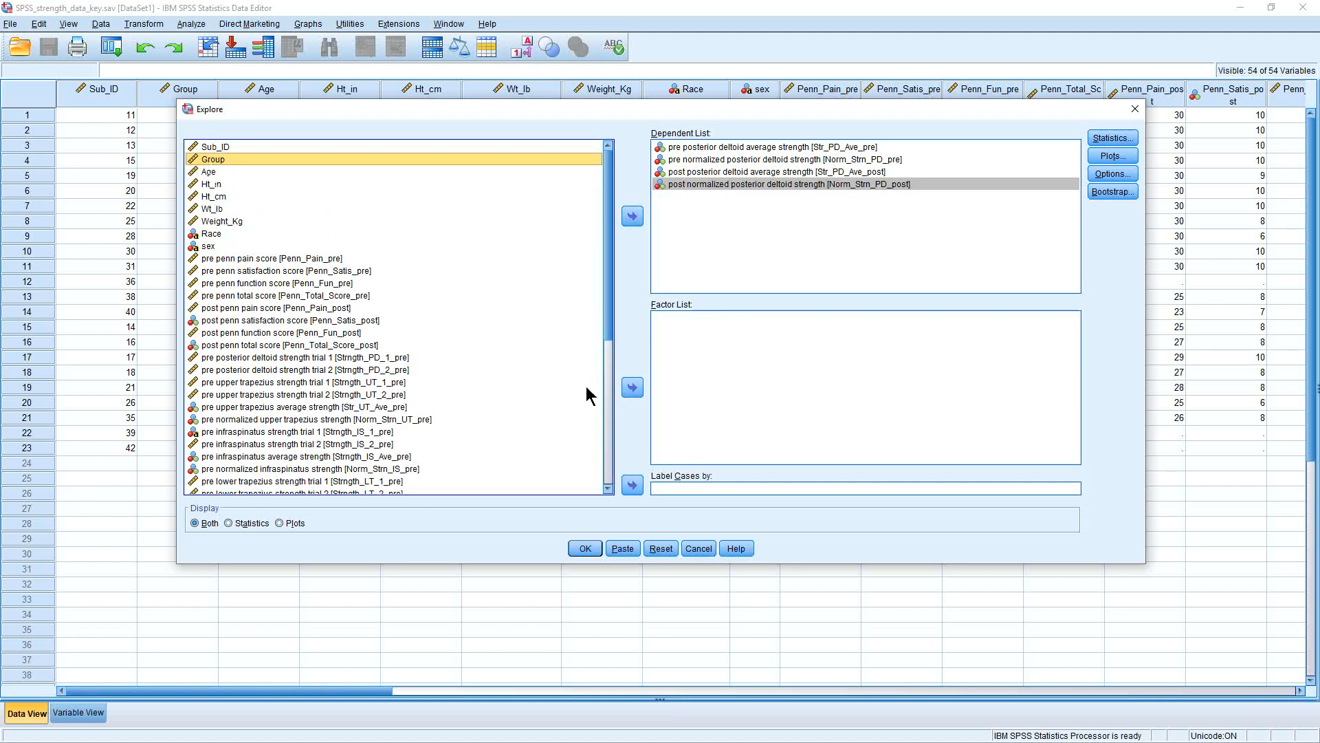
click(629, 395)
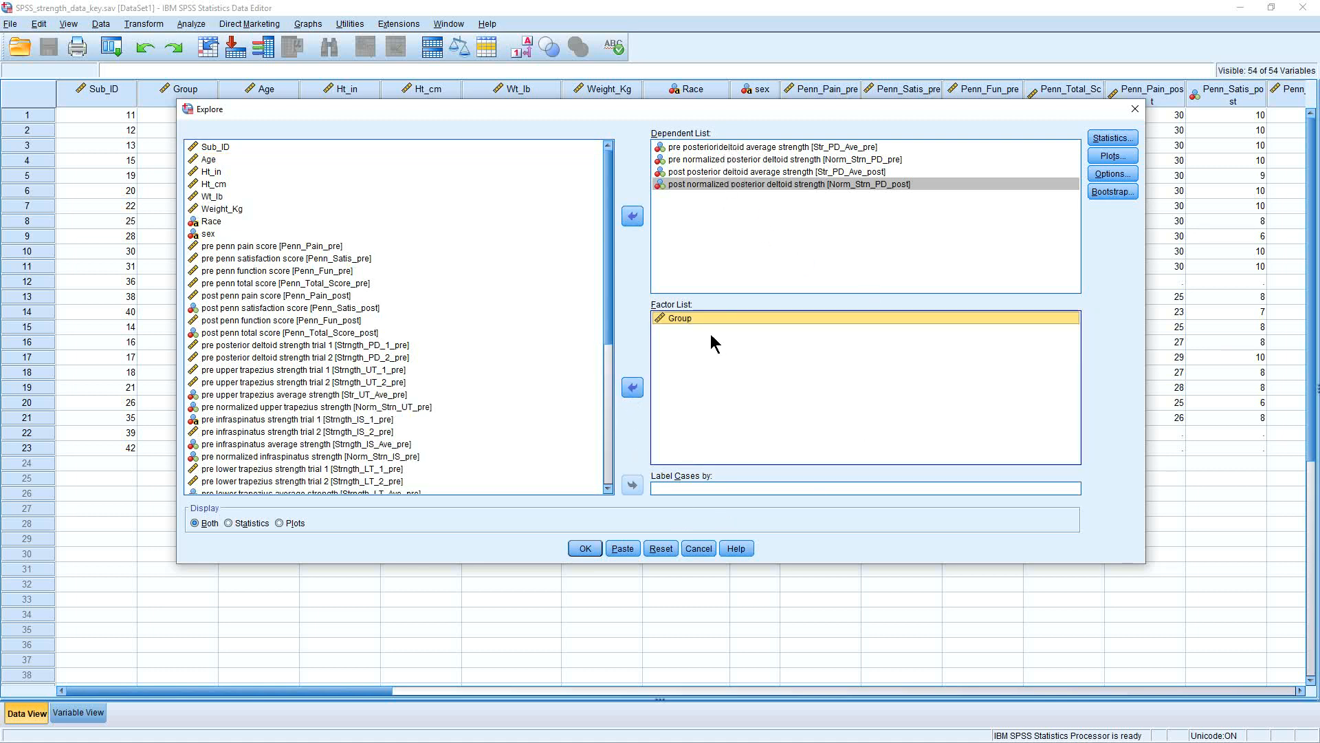
Keep descriptives with a 95% confidence interval for the mean as the Explore statistics.
click(1108, 139)
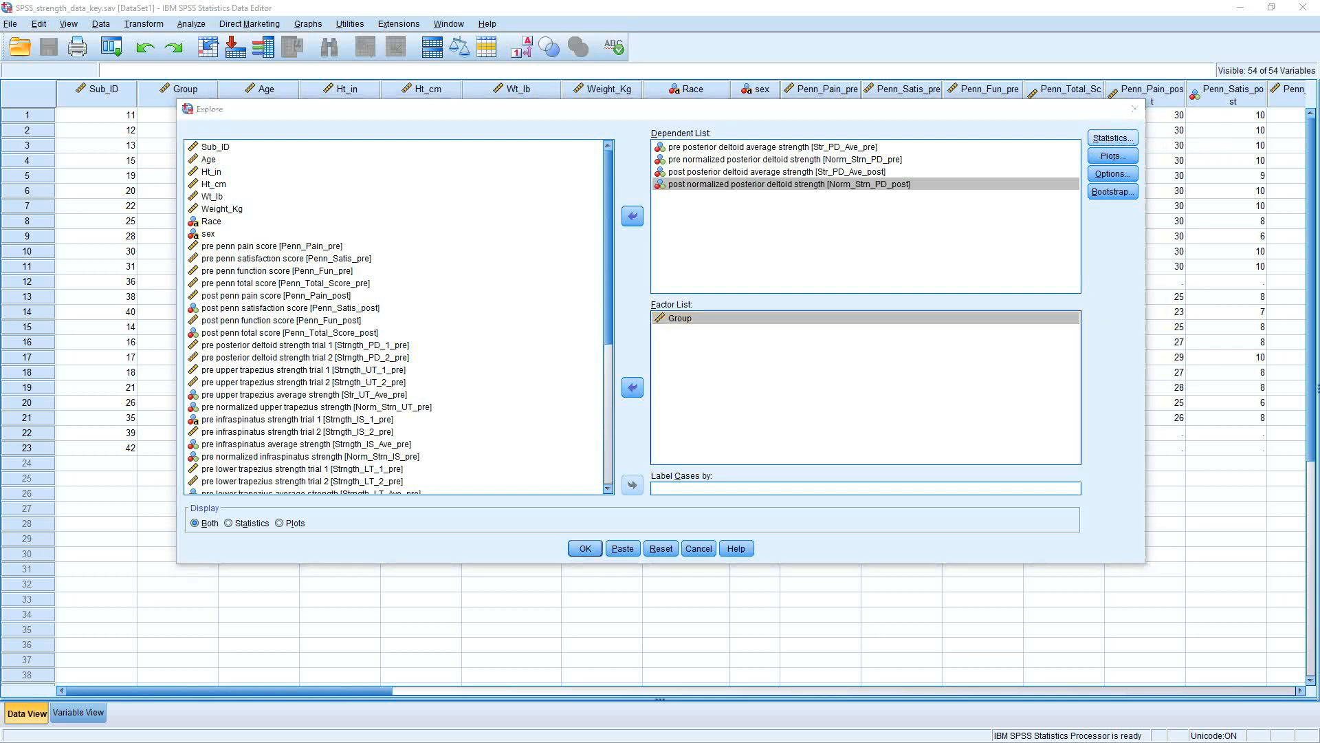
drag(539, 477, 550, 301)
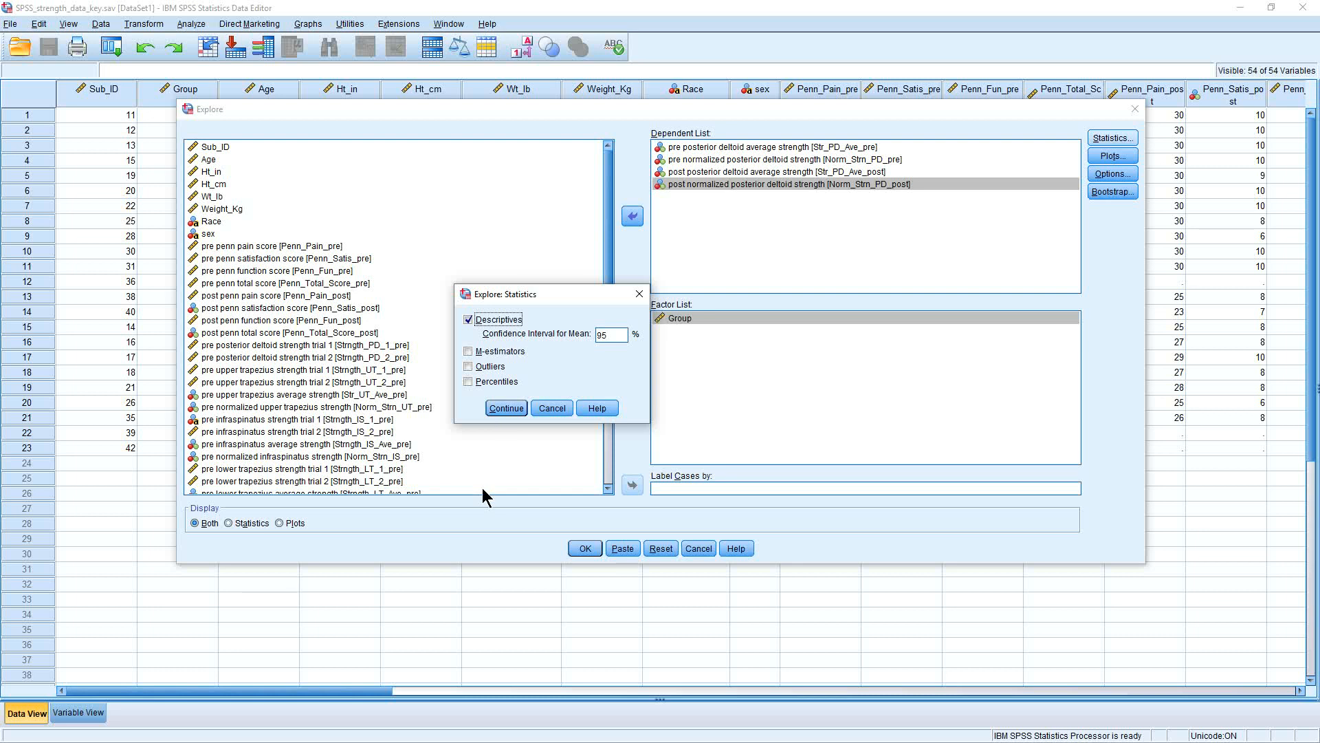
click(504, 407)
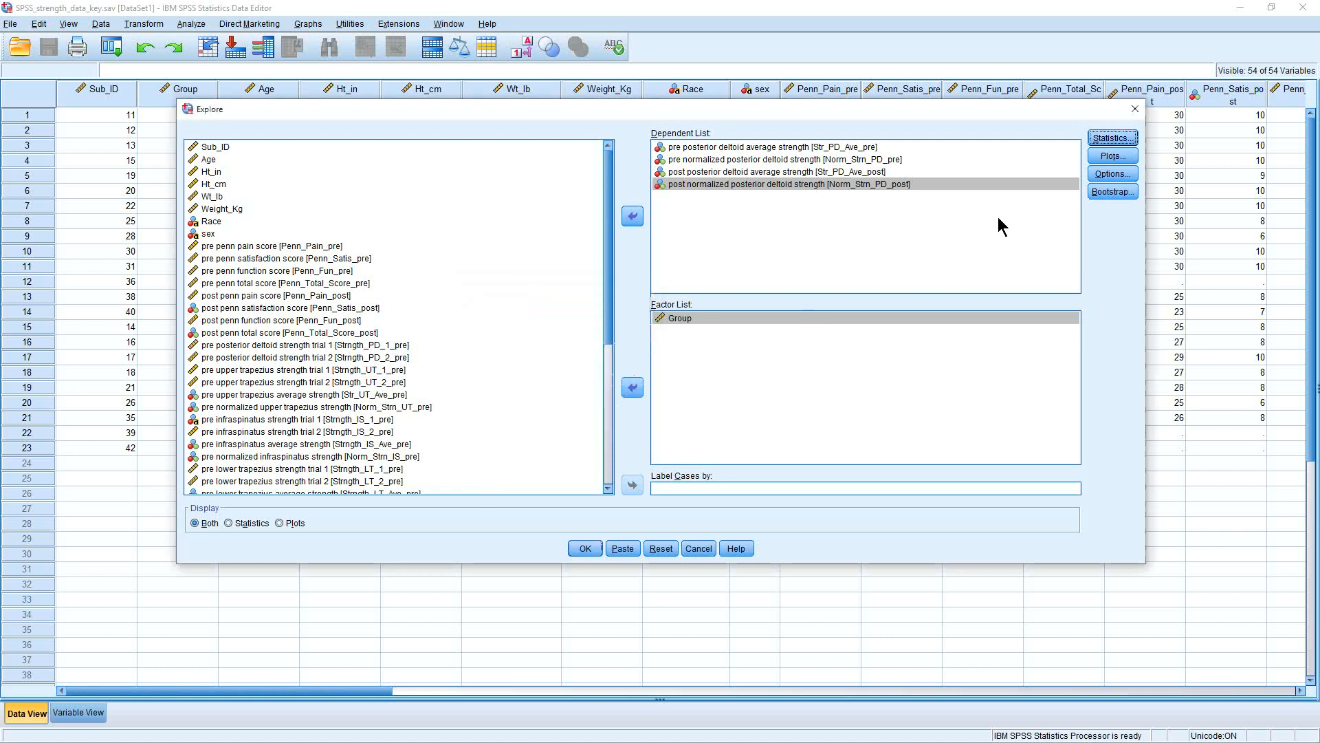
click(1112, 175)
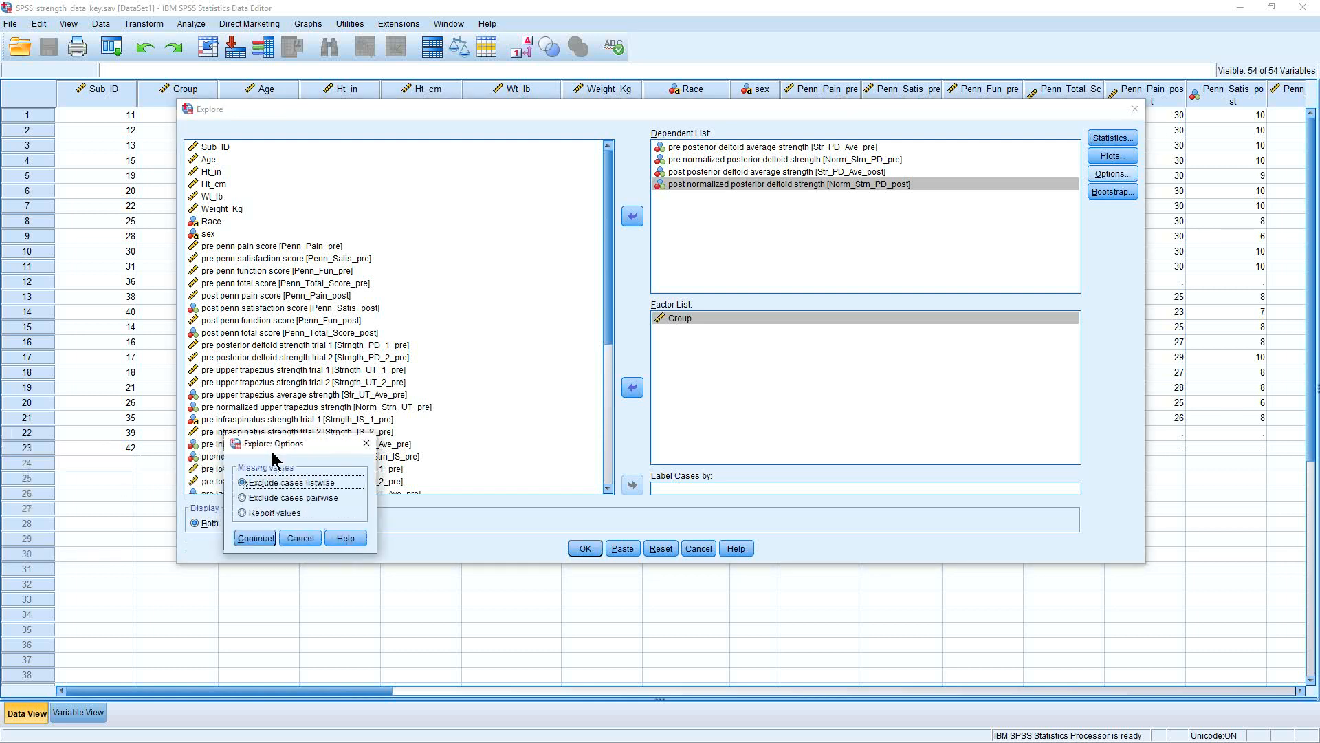
click(302, 539)
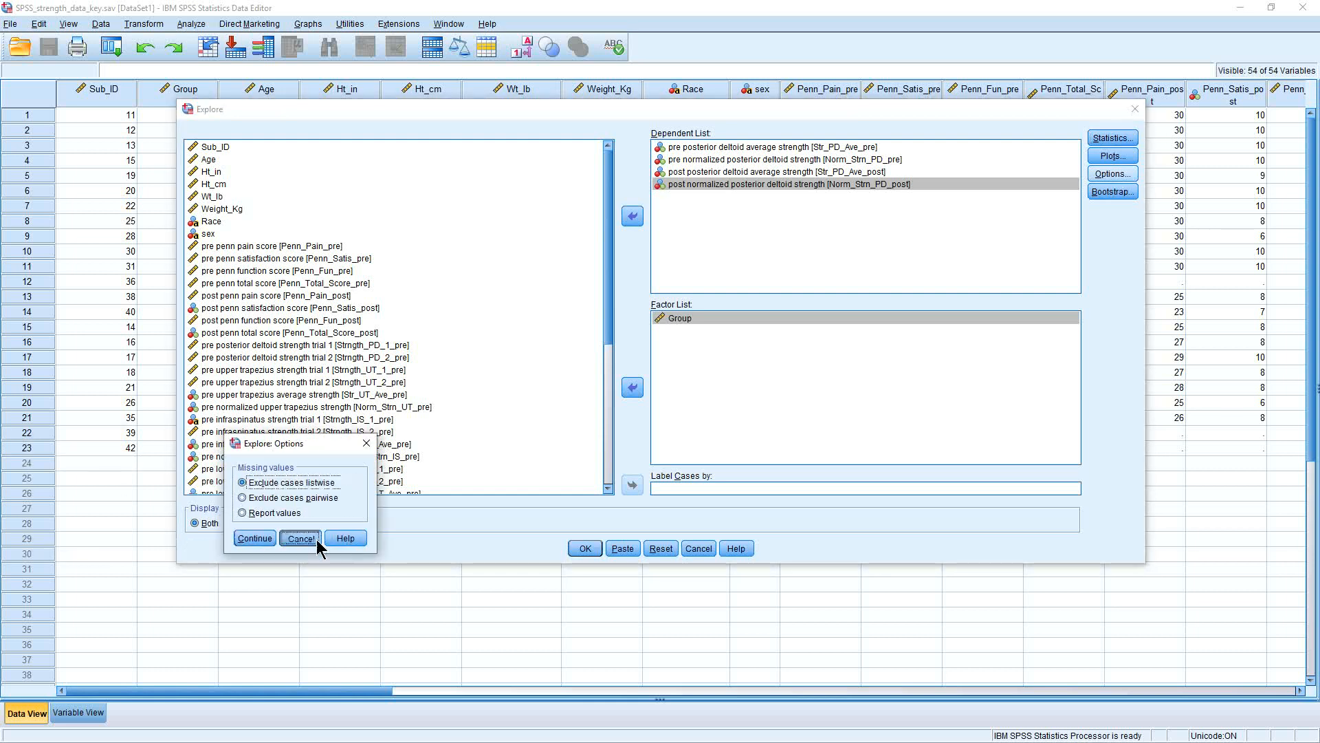
click(1111, 176)
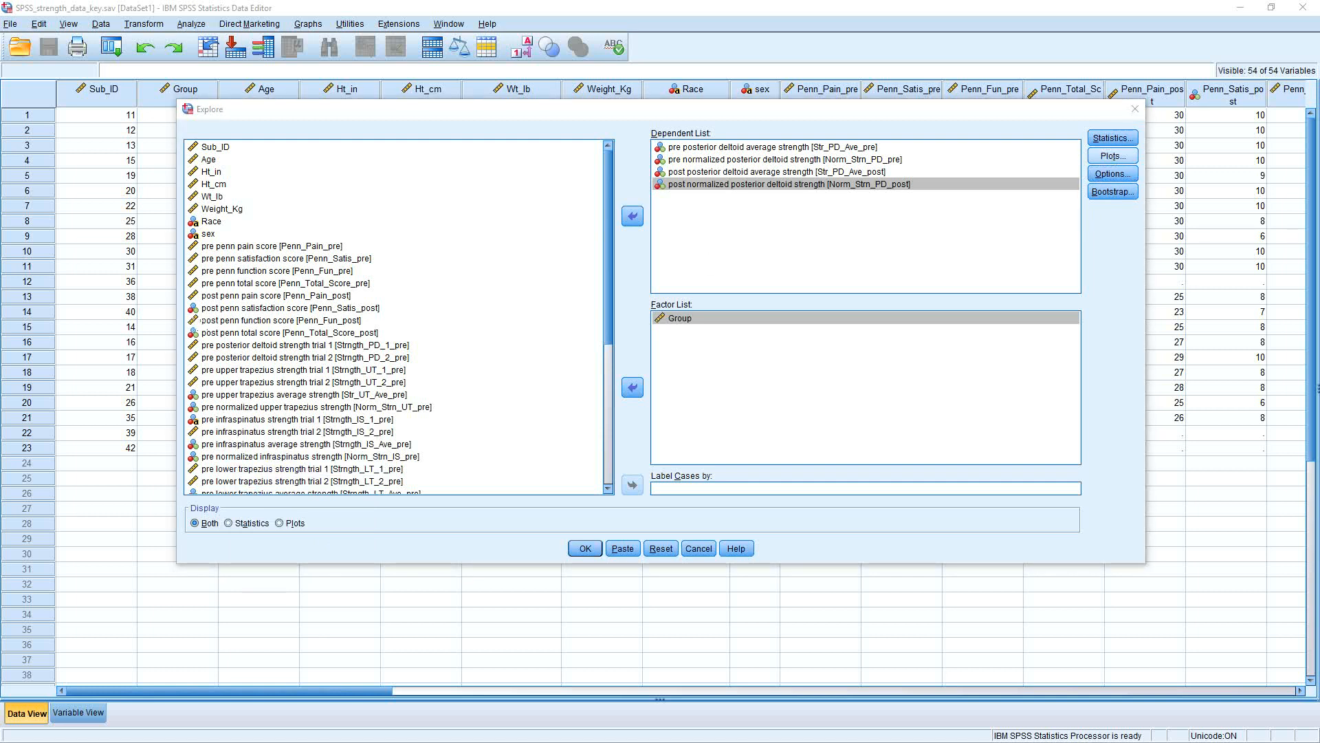
key(Escape)
Run the Explore analysis with normality plots with tests enabled and histograms in place of stem-and-leaf plots.
click(1112, 156)
drag(628, 362, 593, 235)
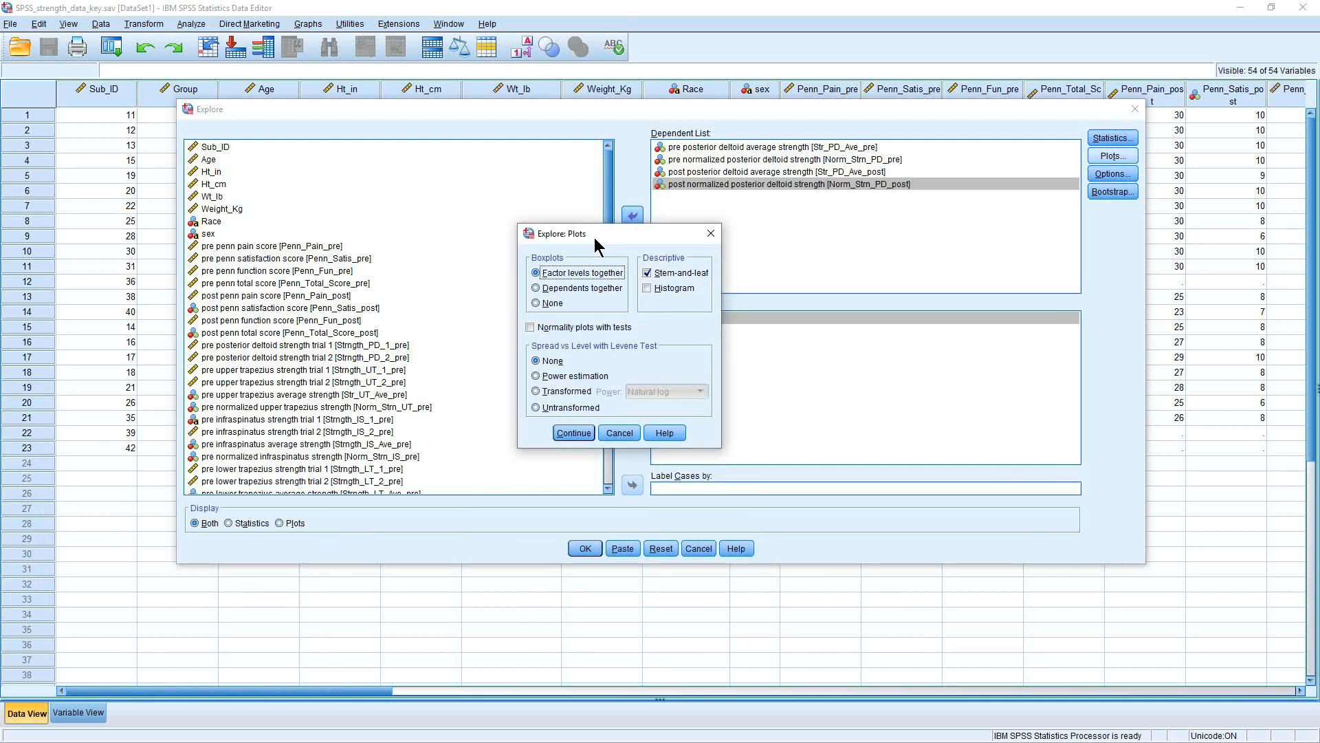
click(565, 330)
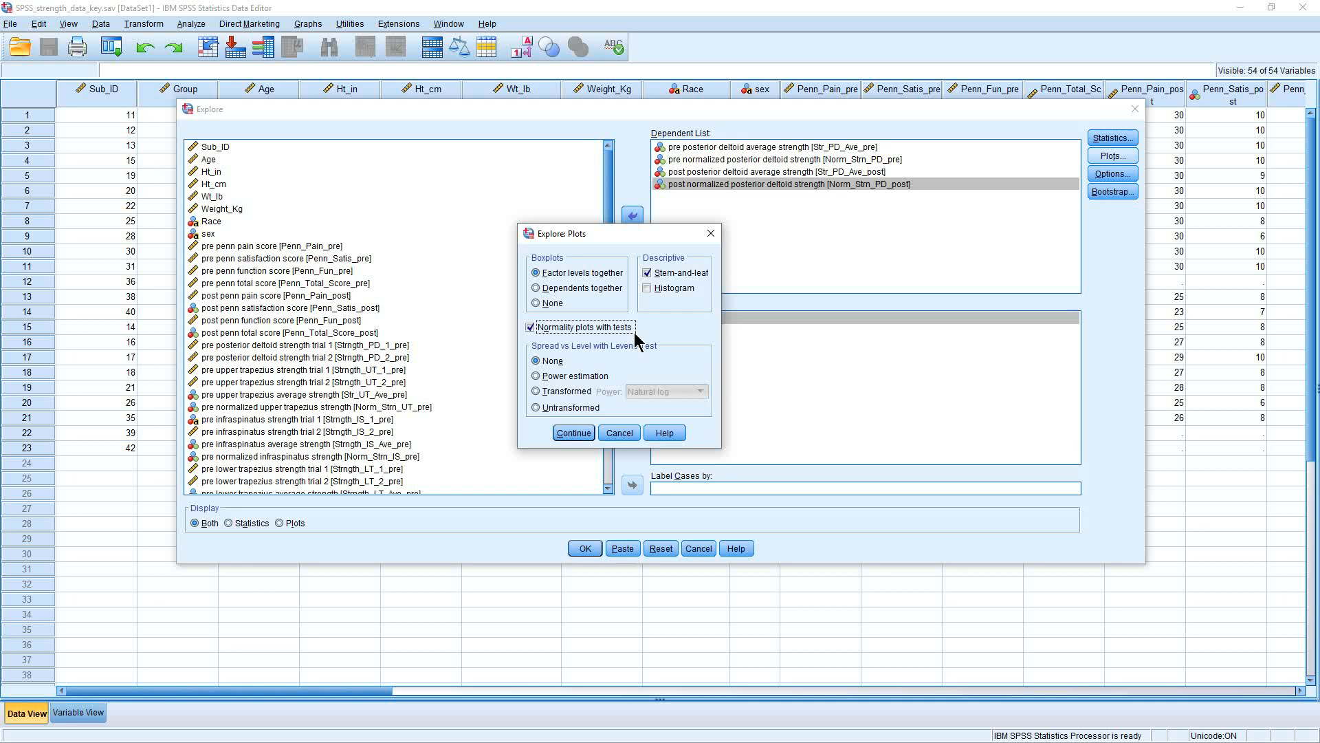
click(646, 273)
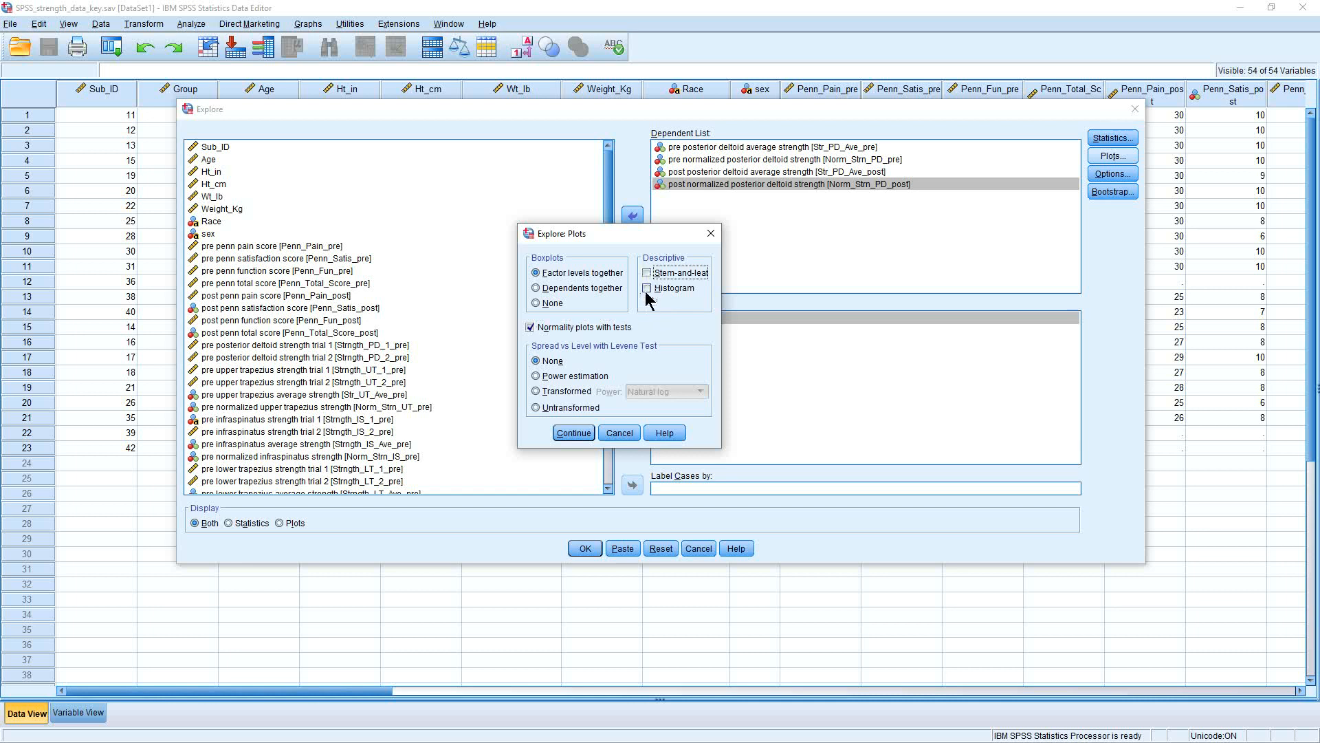
click(647, 288)
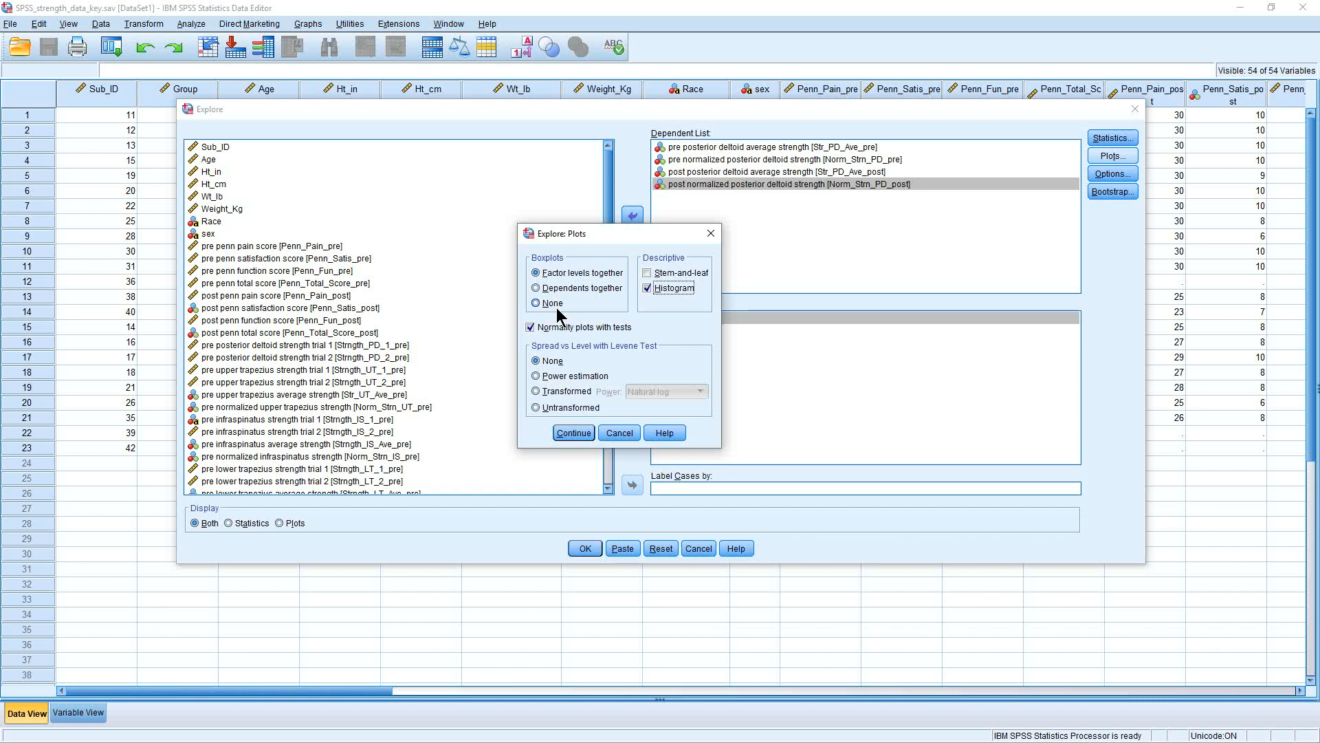
click(580, 436)
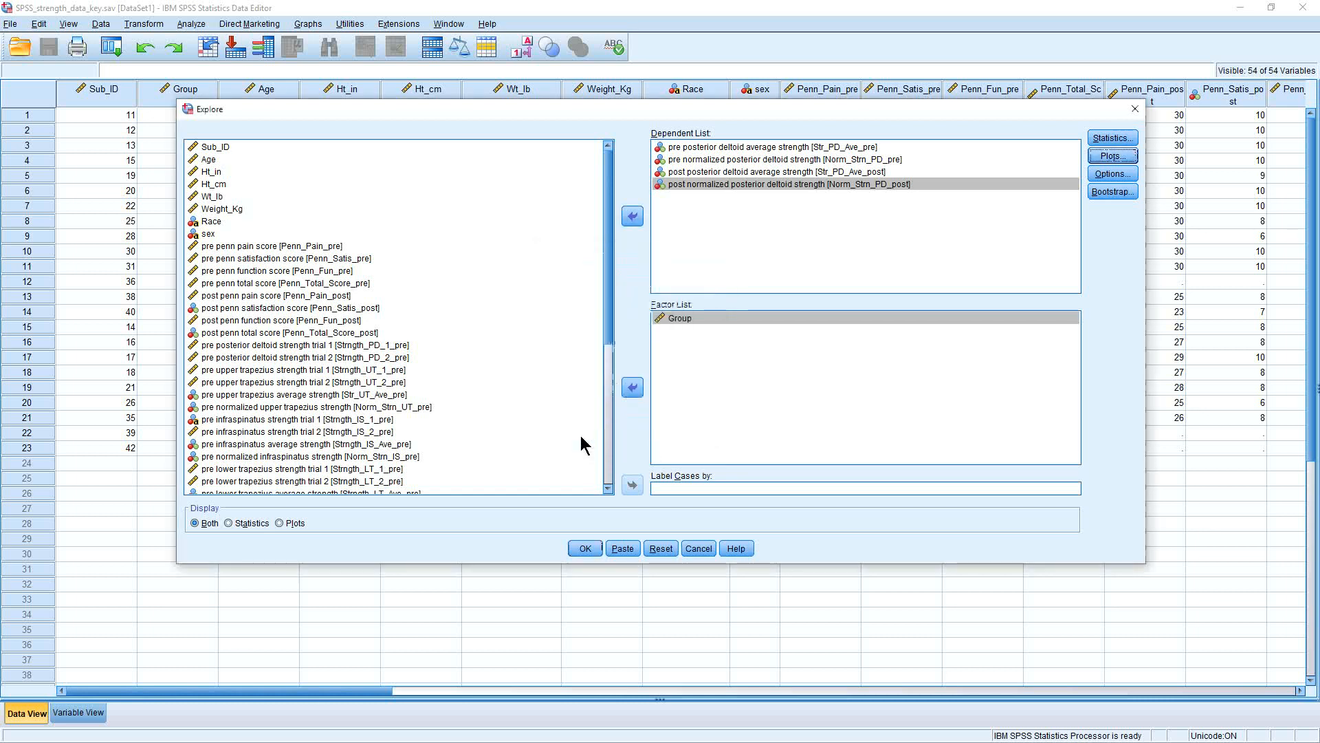
click(586, 549)
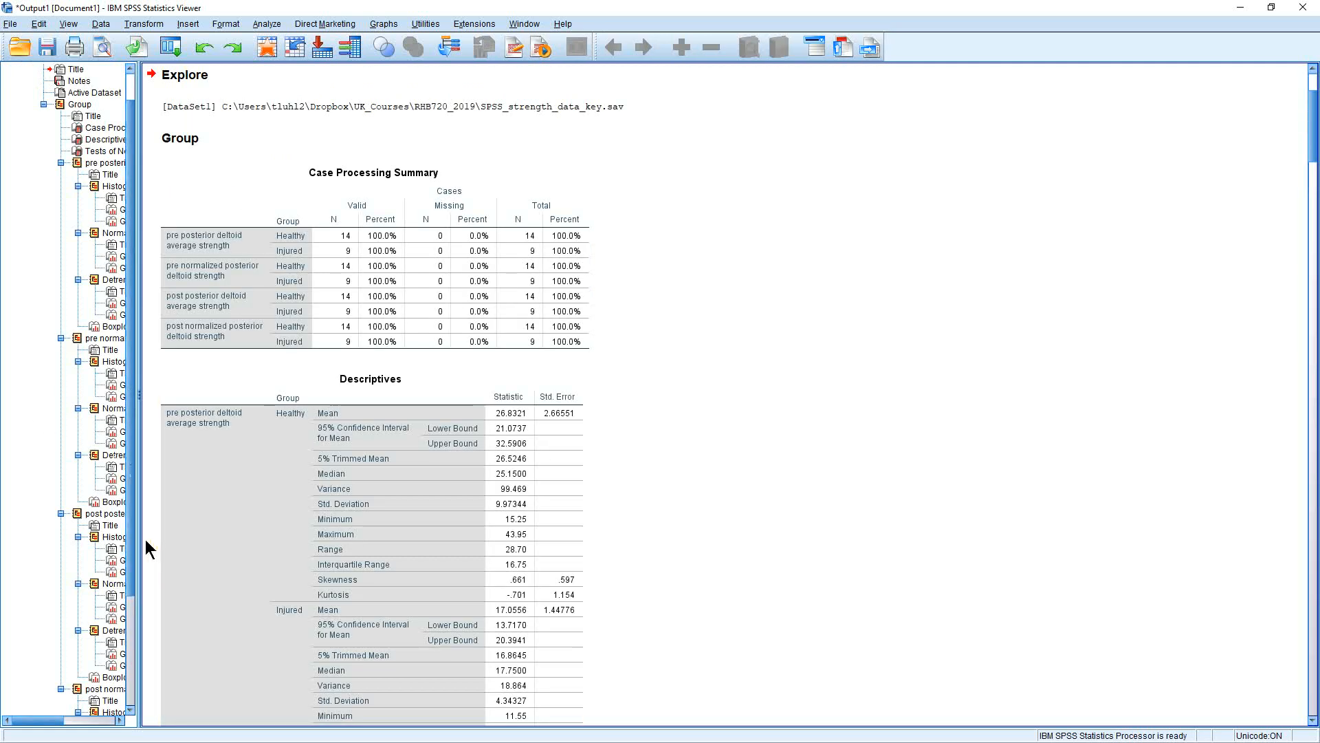
Widen the output outline and go to the plots for pre posterior deltoid average strength.
drag(139, 538, 260, 422)
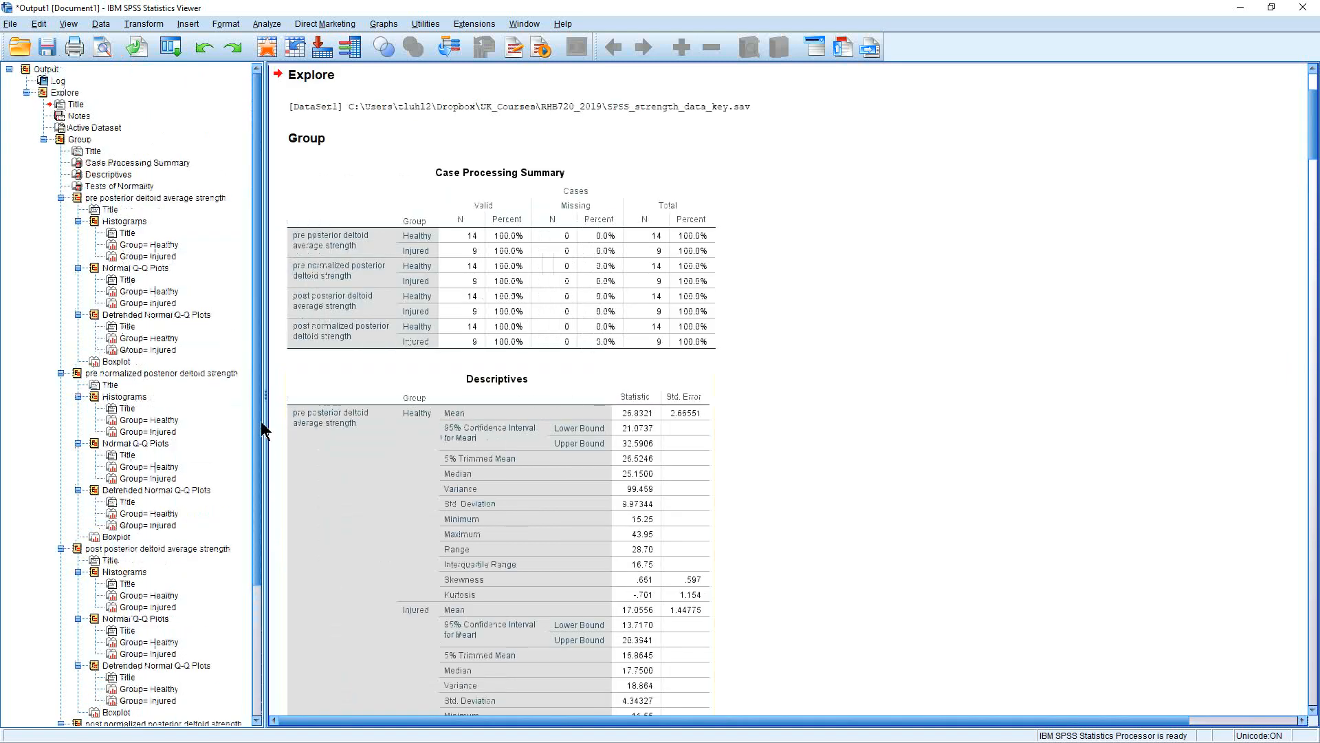
click(63, 93)
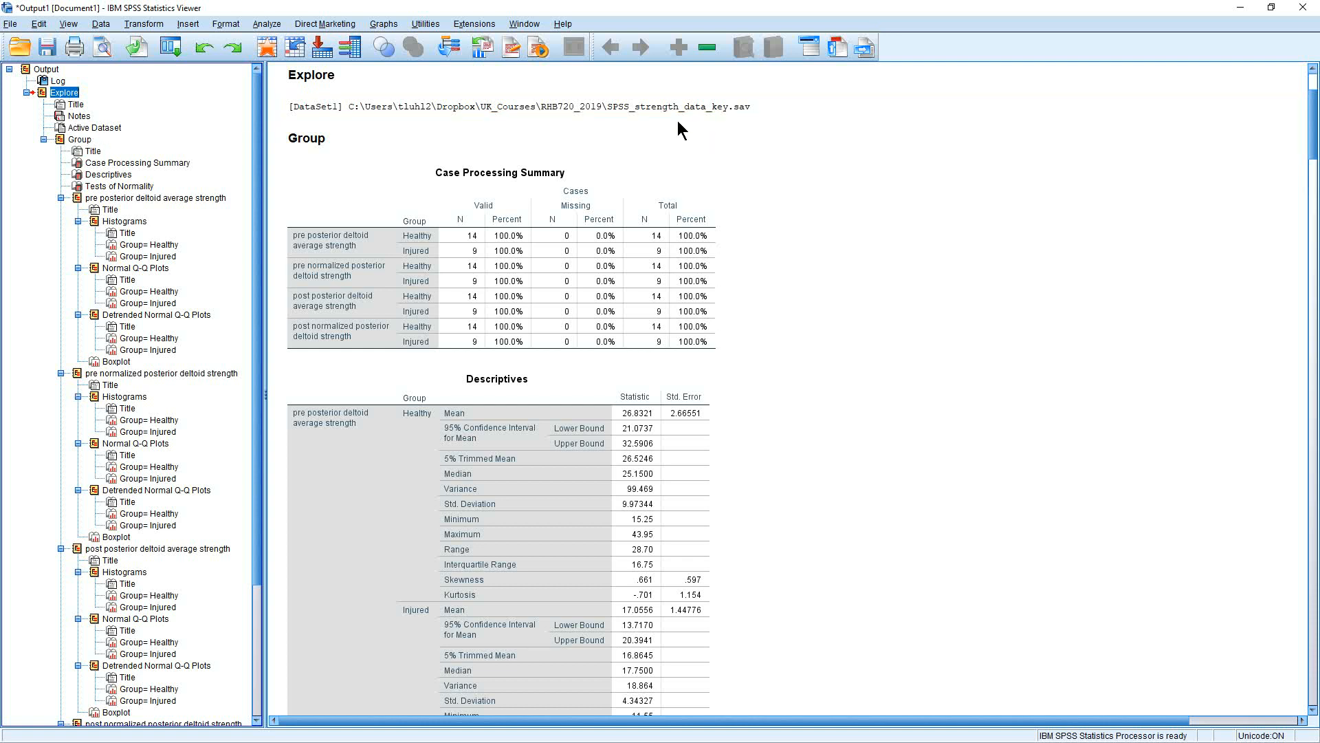
click(84, 141)
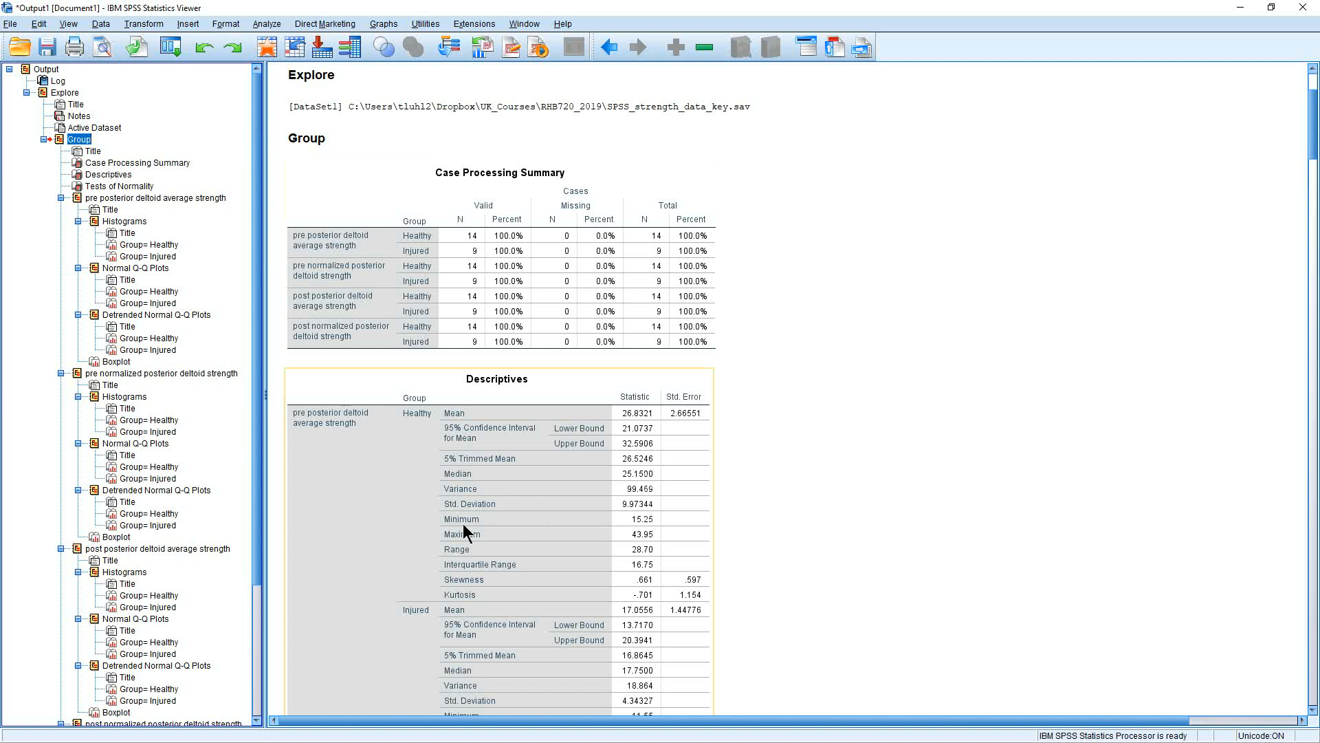
click(131, 201)
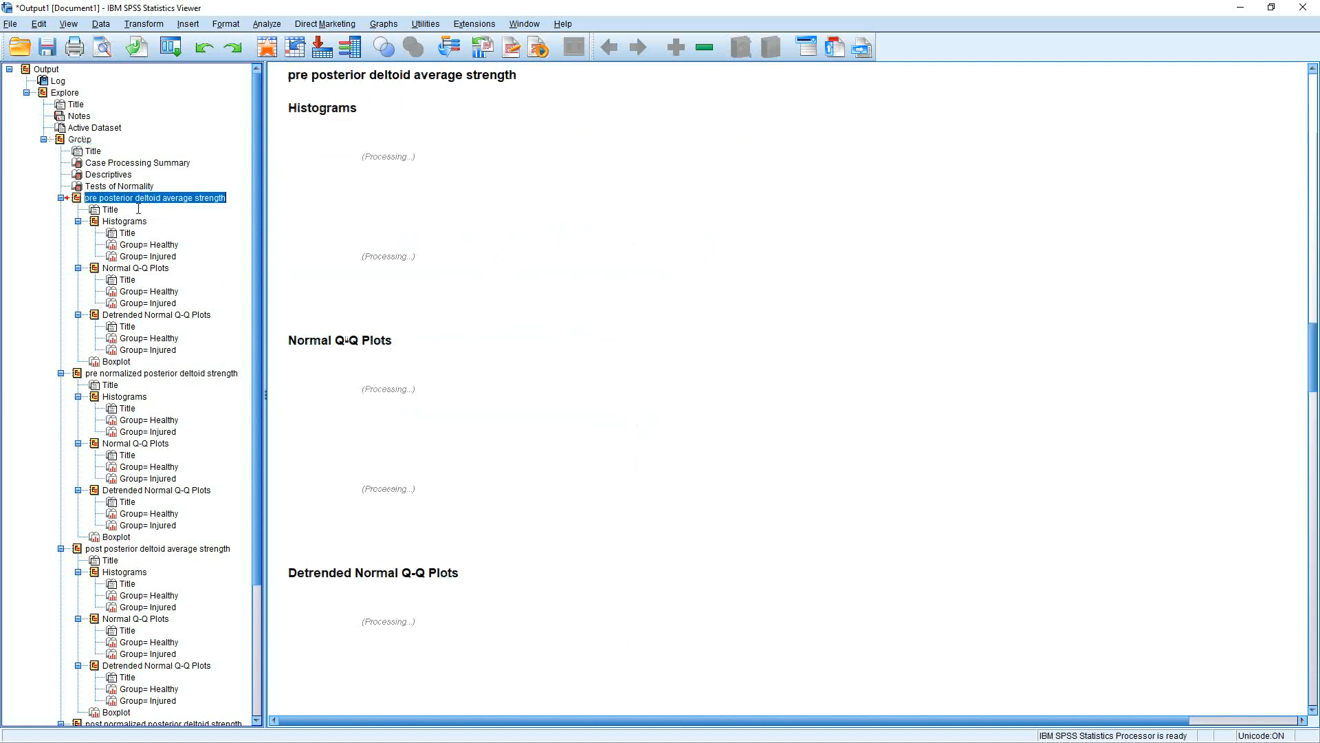
Review the Case Processing Summary and the Descriptives table for all four posterior deltoid strength variables by group.
click(115, 163)
scroll(848, 369, down, 2)
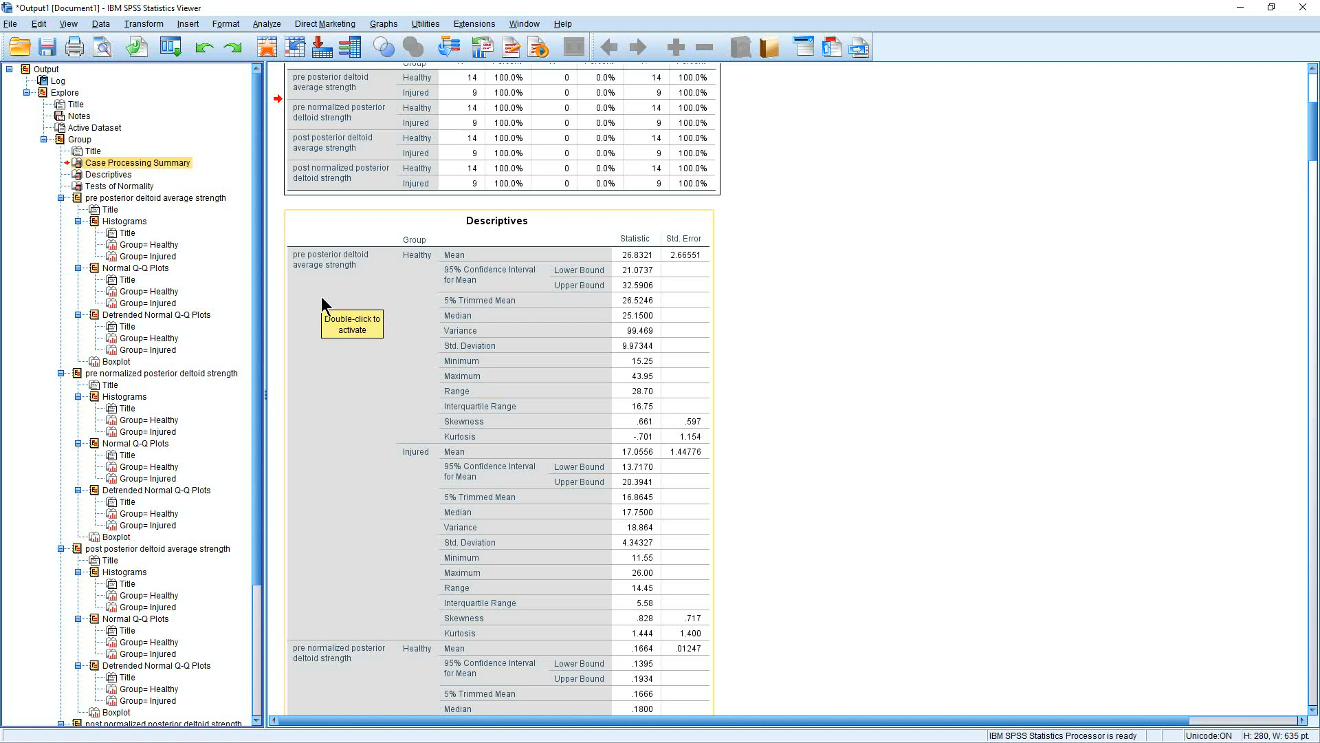
scroll(320, 296, down, 6)
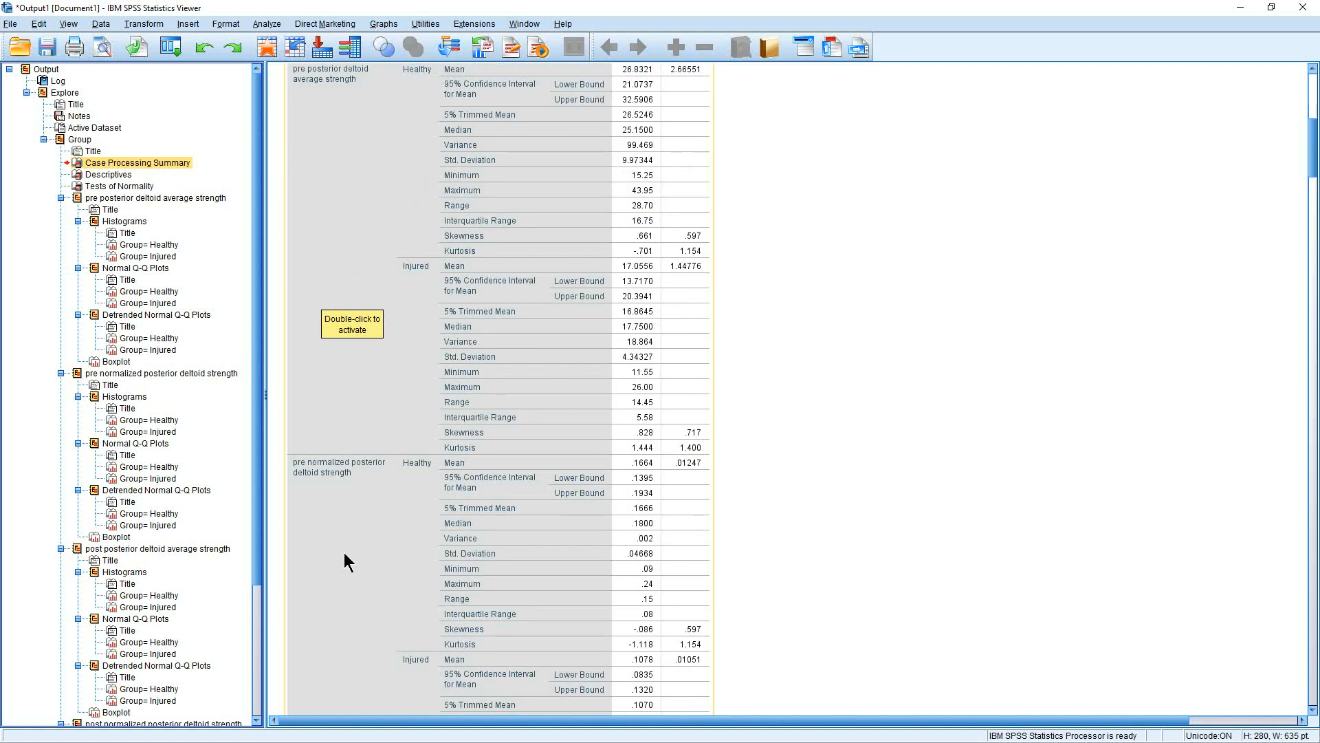
scroll(345, 554, down, 12)
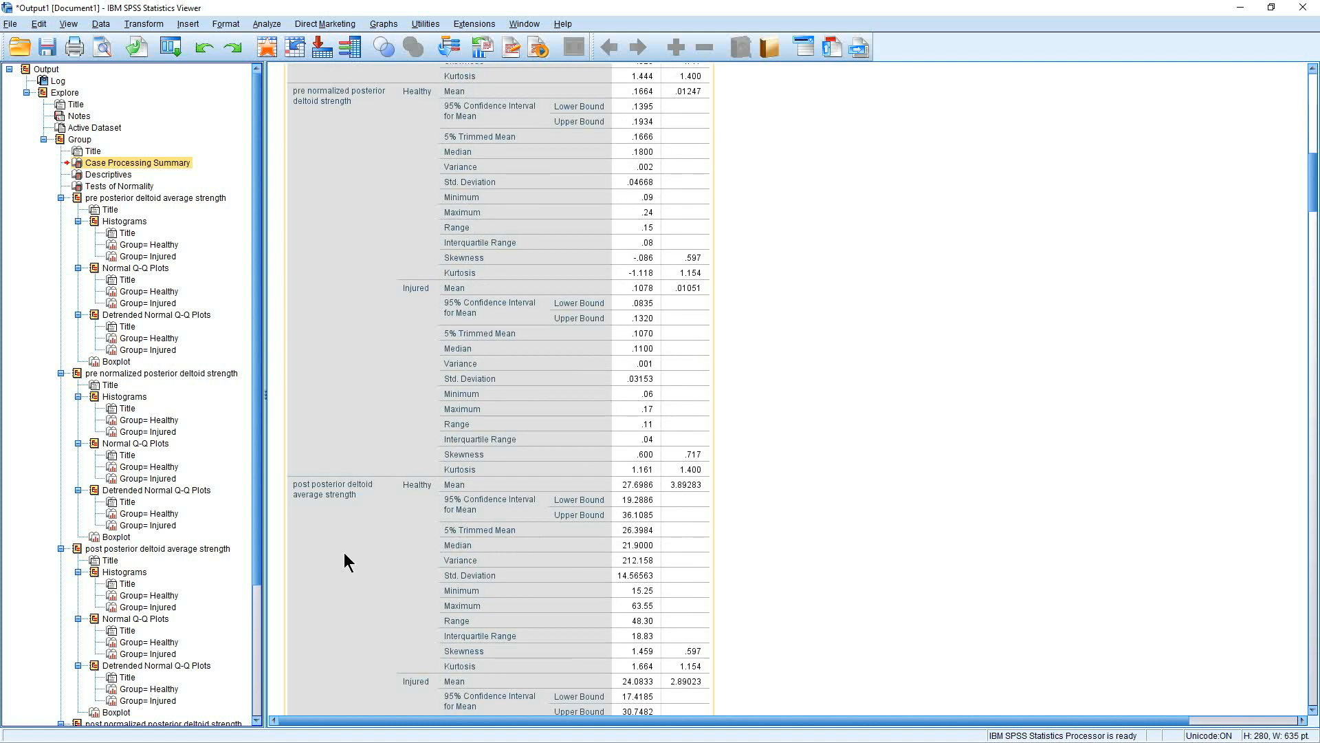
scroll(344, 551, down, 16)
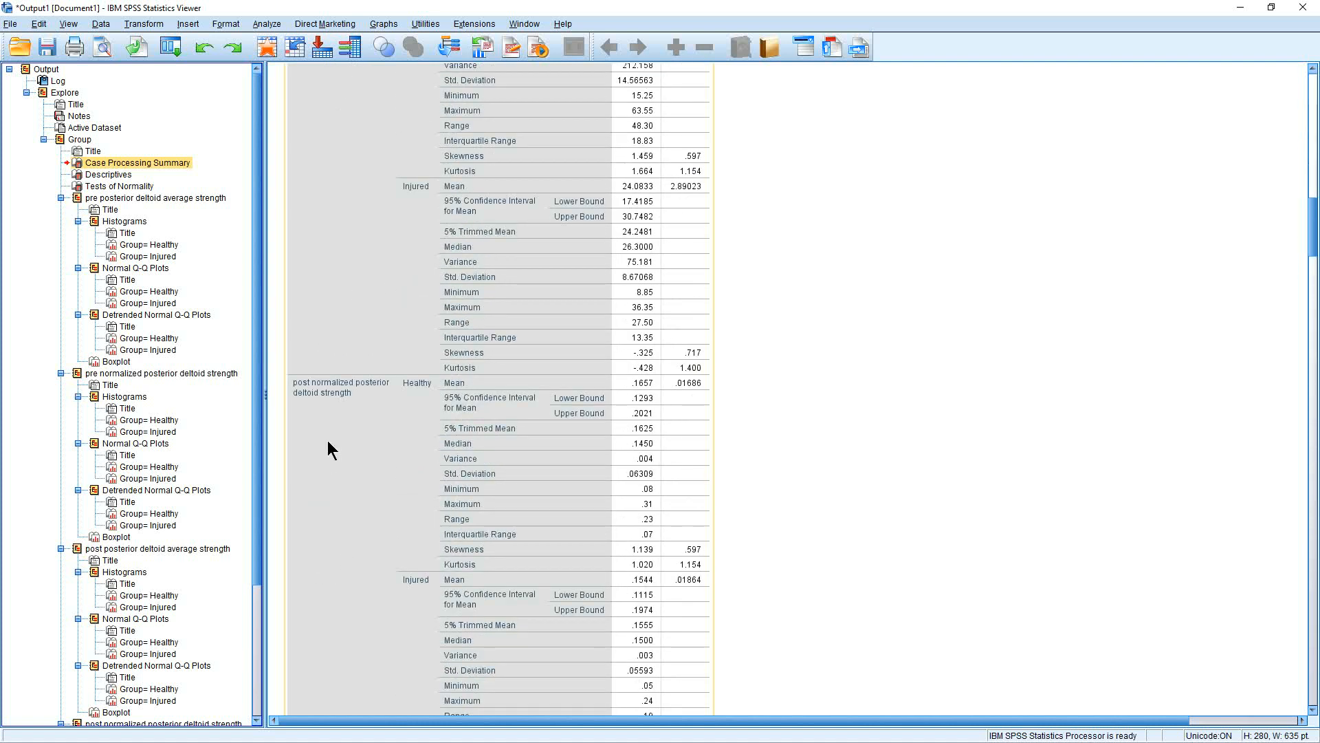
scroll(328, 442, up, 20)
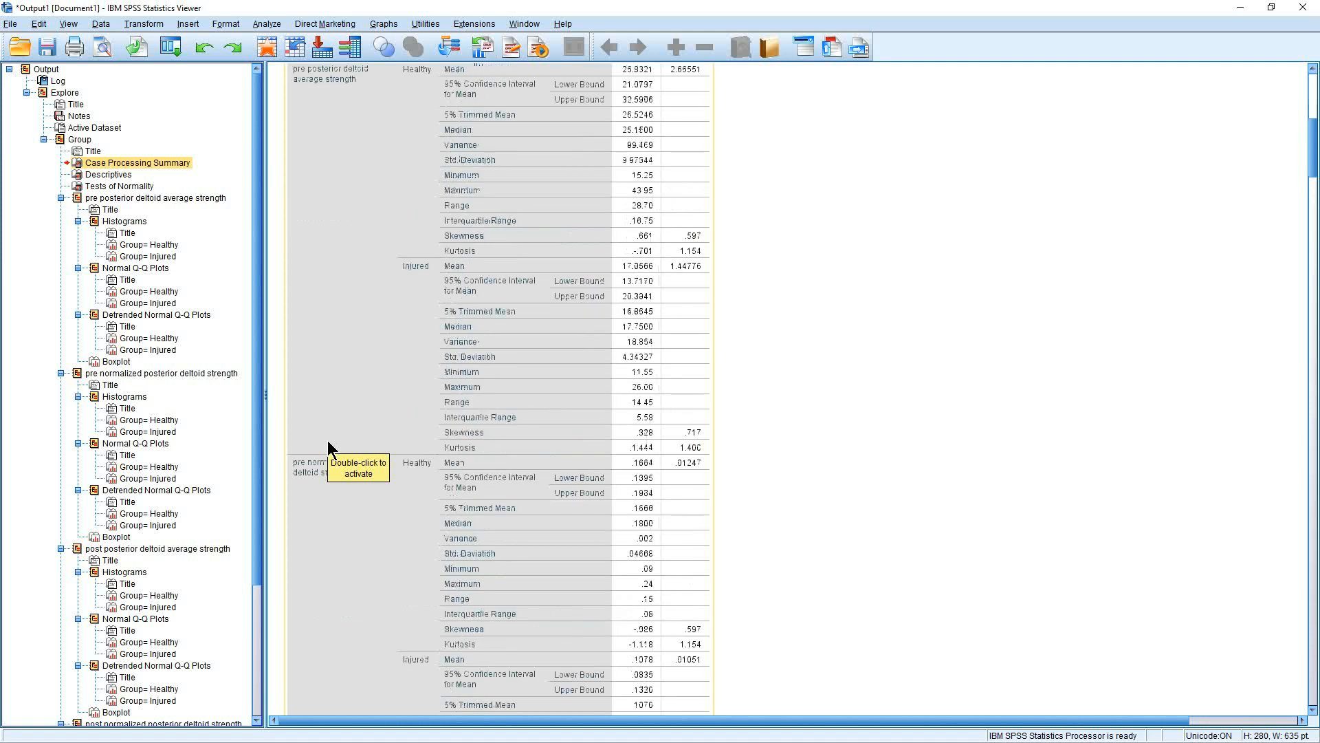
scroll(327, 440, up, 10)
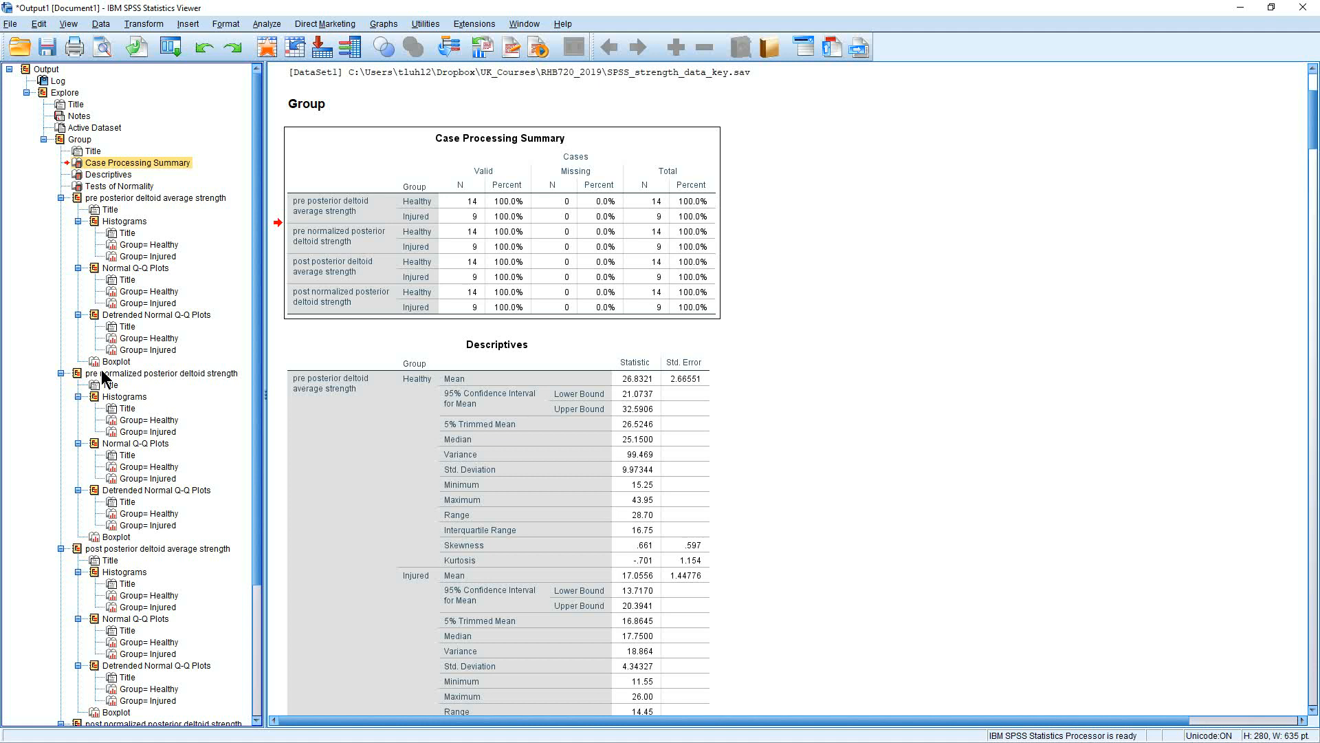
Examine the Tests of Normality table and the Healthy and Injured histograms for pre posterior deltoid average strength.
click(97, 188)
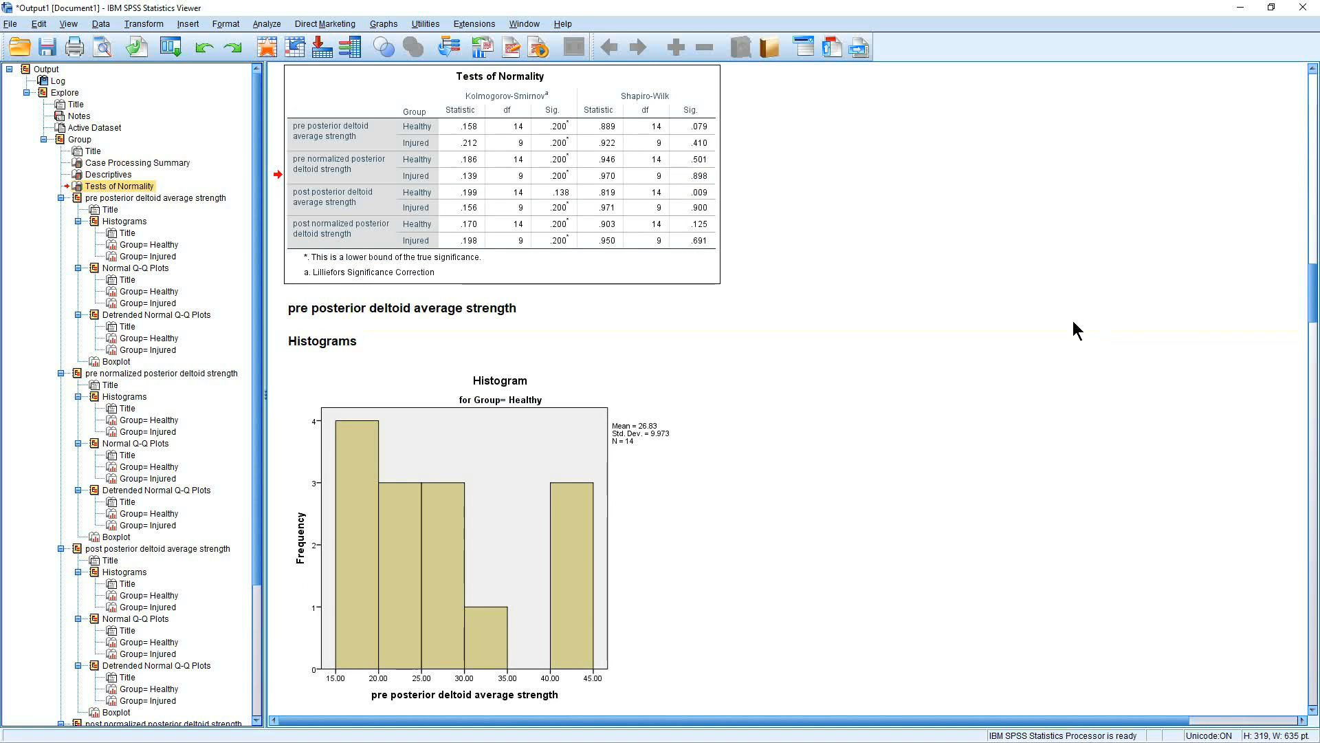
scroll(985, 334, up, 2)
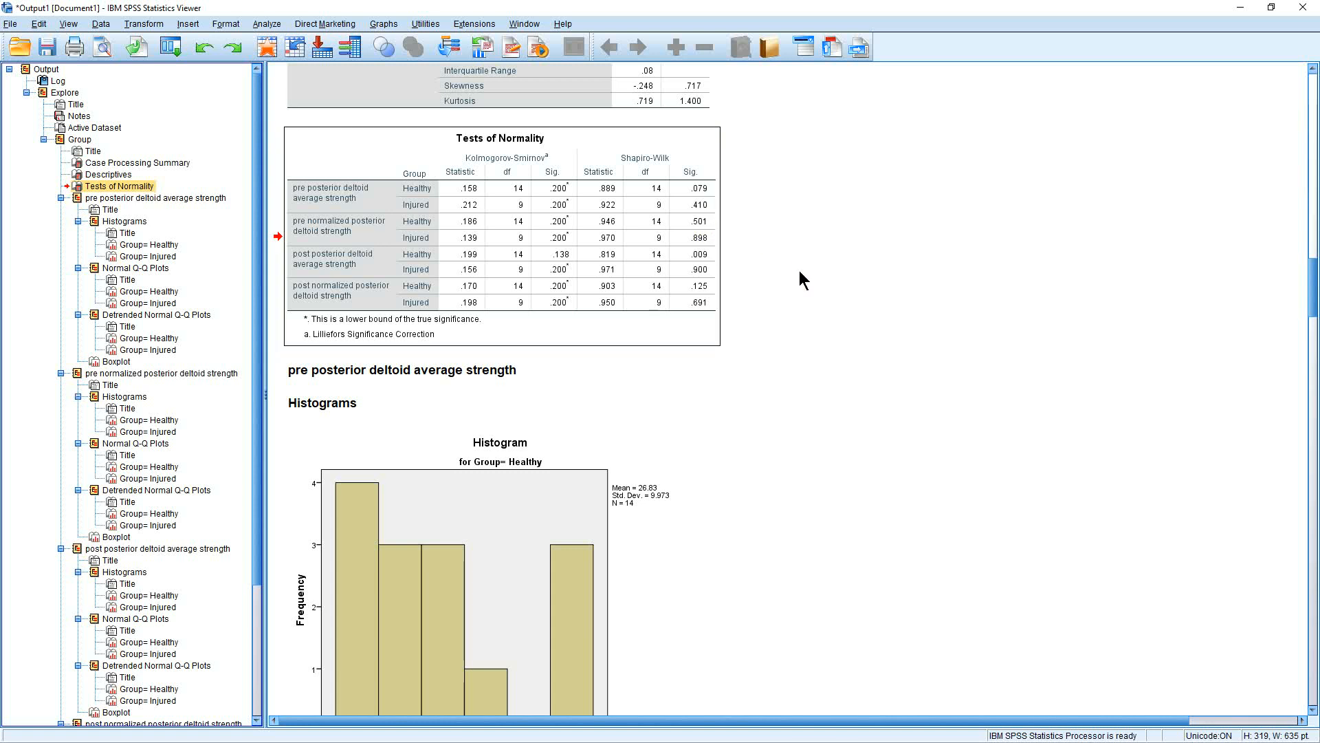
scroll(799, 270, down, 1)
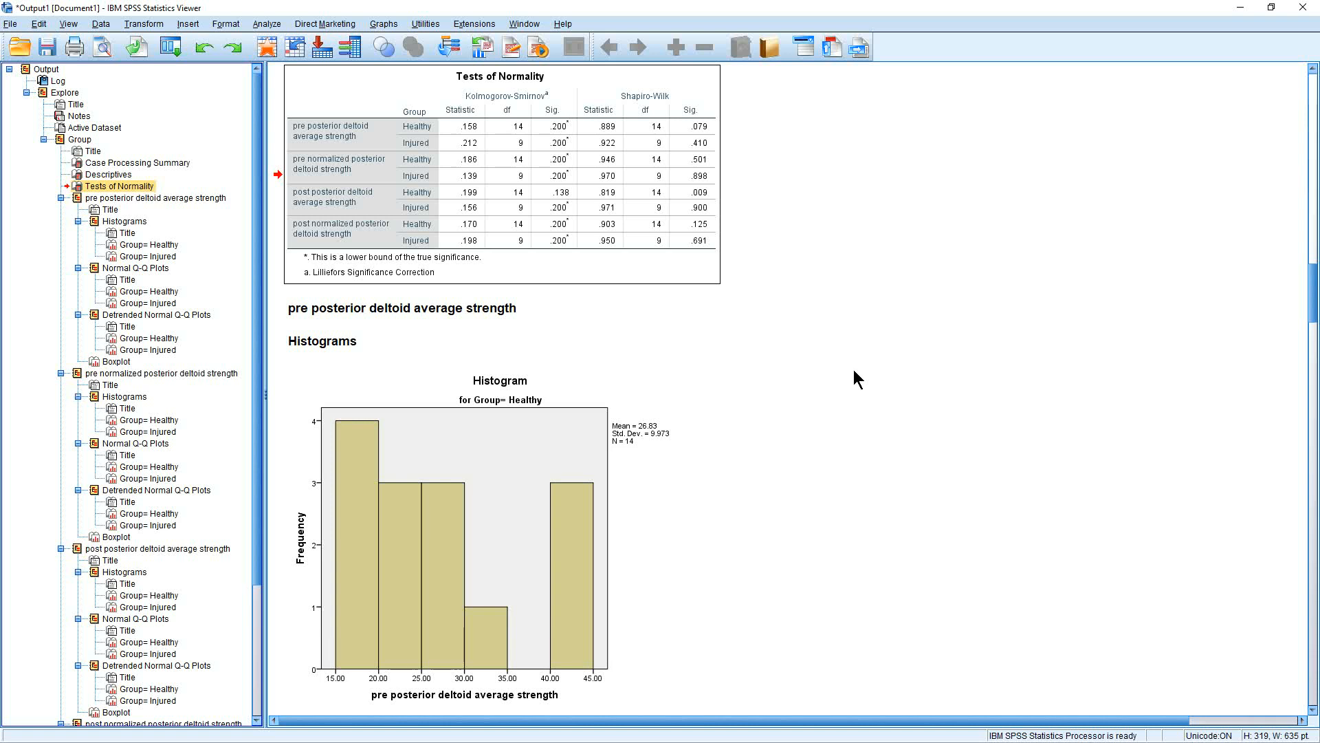
scroll(854, 371, down, 5)
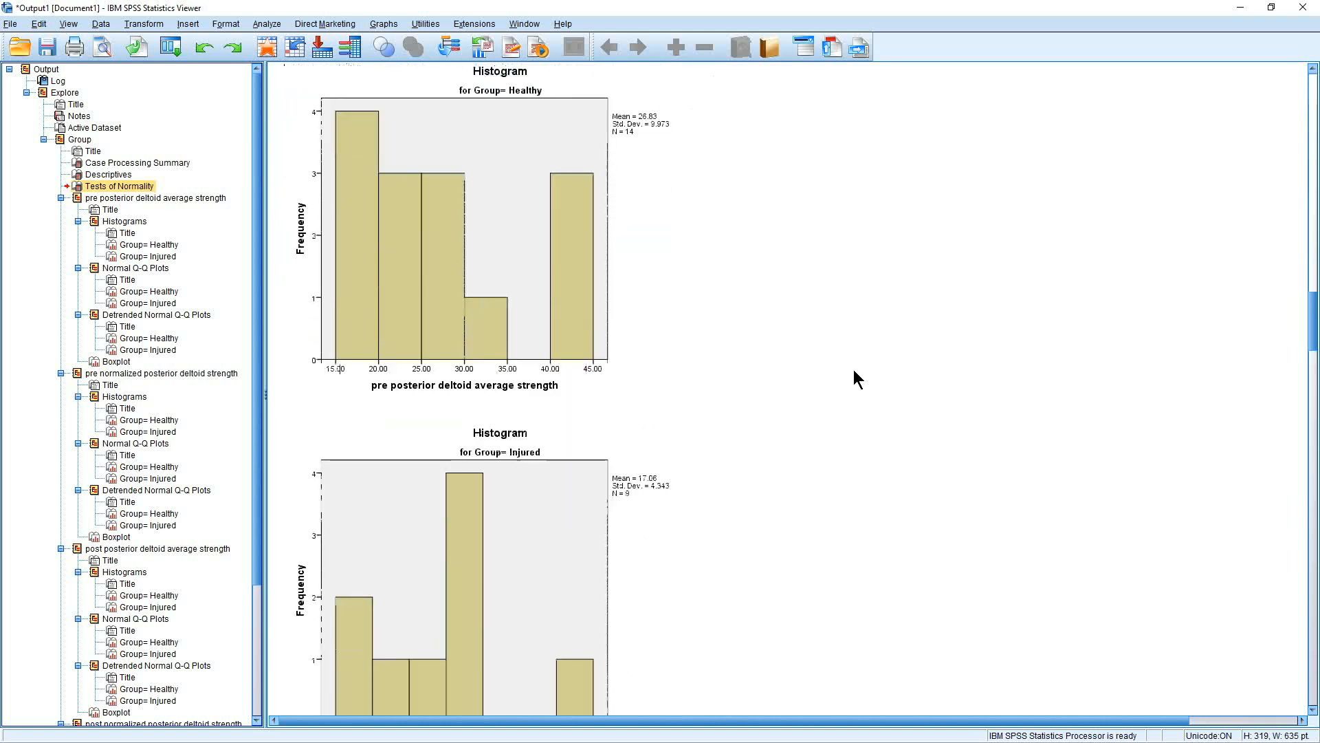
scroll(853, 369, down, 2)
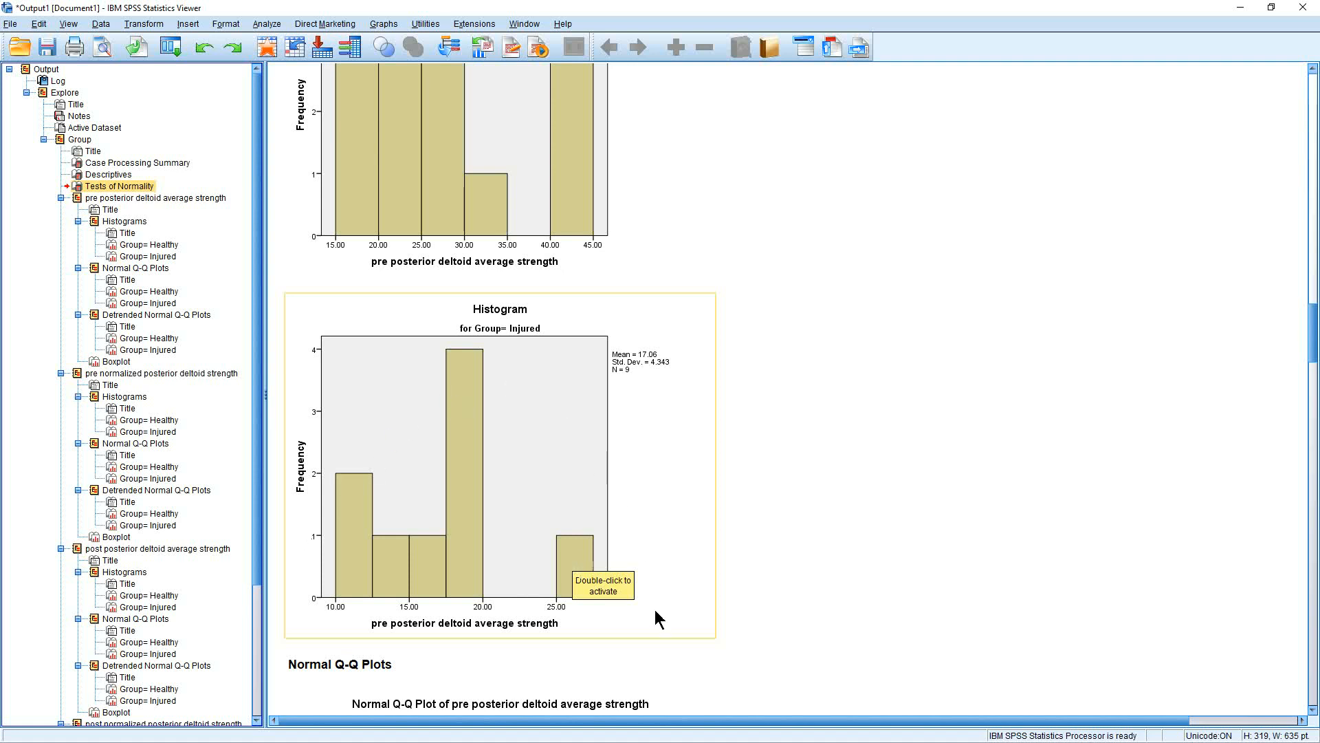
Copy the Tests of Normality table and paste it with its formatting at cell B4 of the Blank worksheet in the Data_Strength_Key Excel workbook.
scroll(810, 598, up, 10)
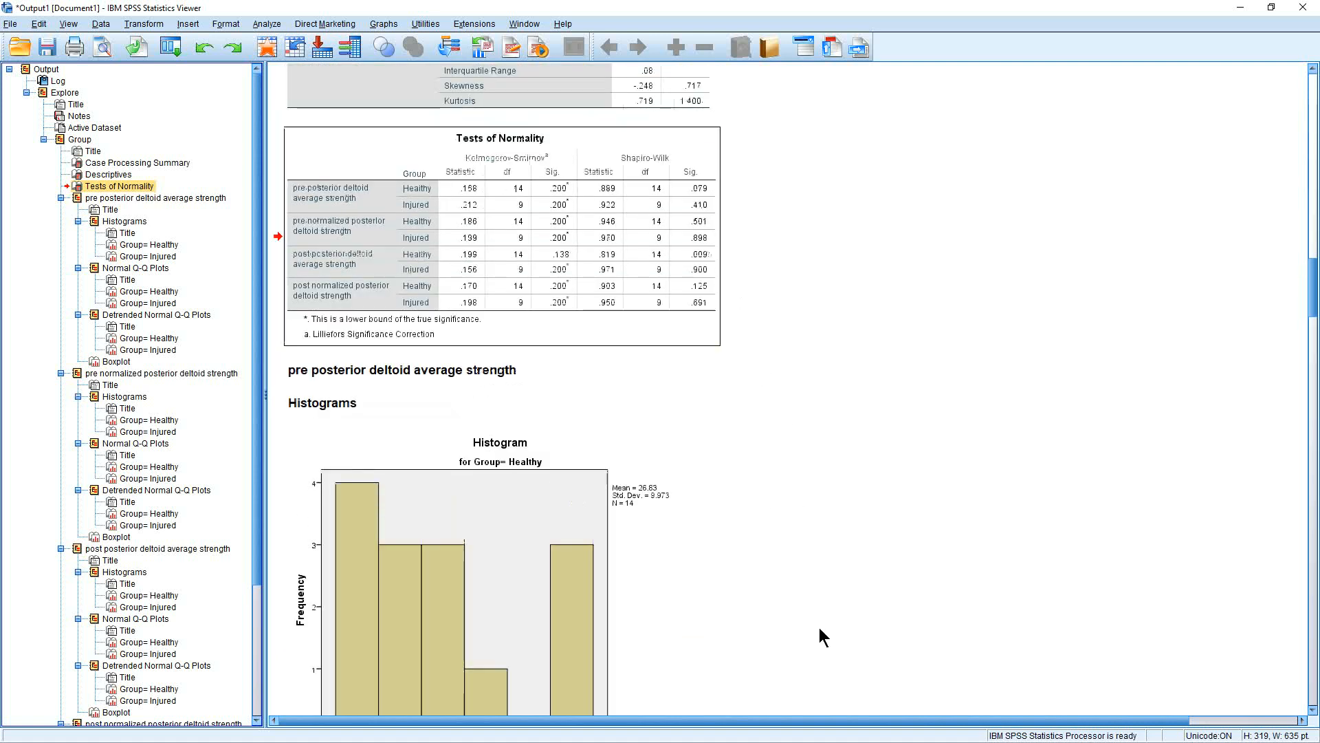
click(557, 240)
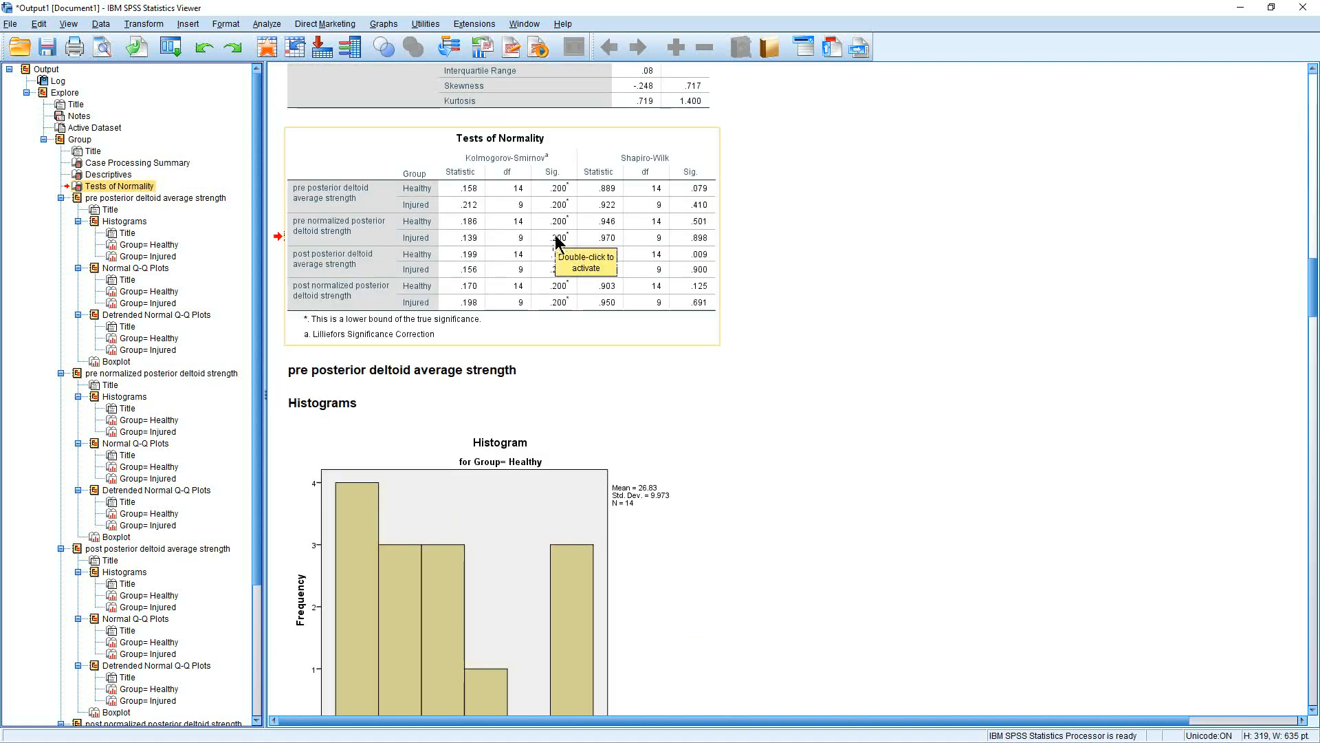
right_click(555, 234)
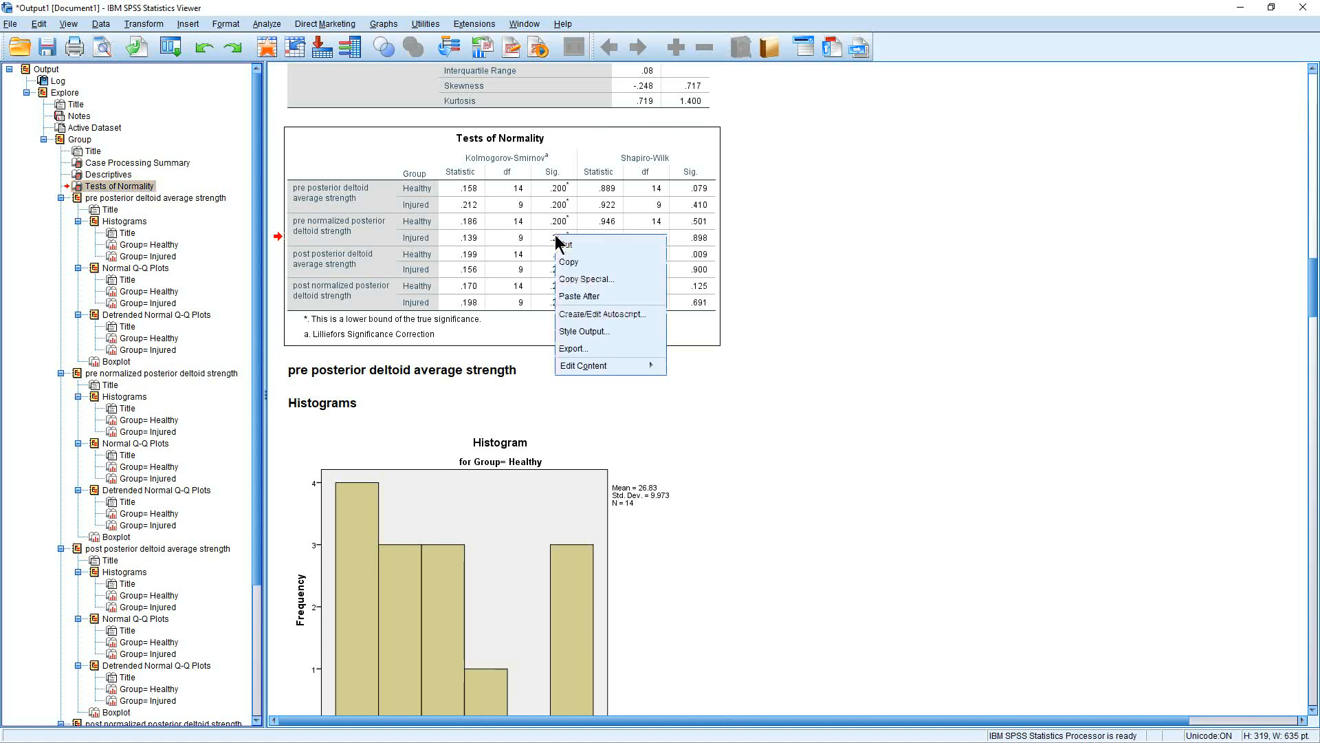
click(576, 264)
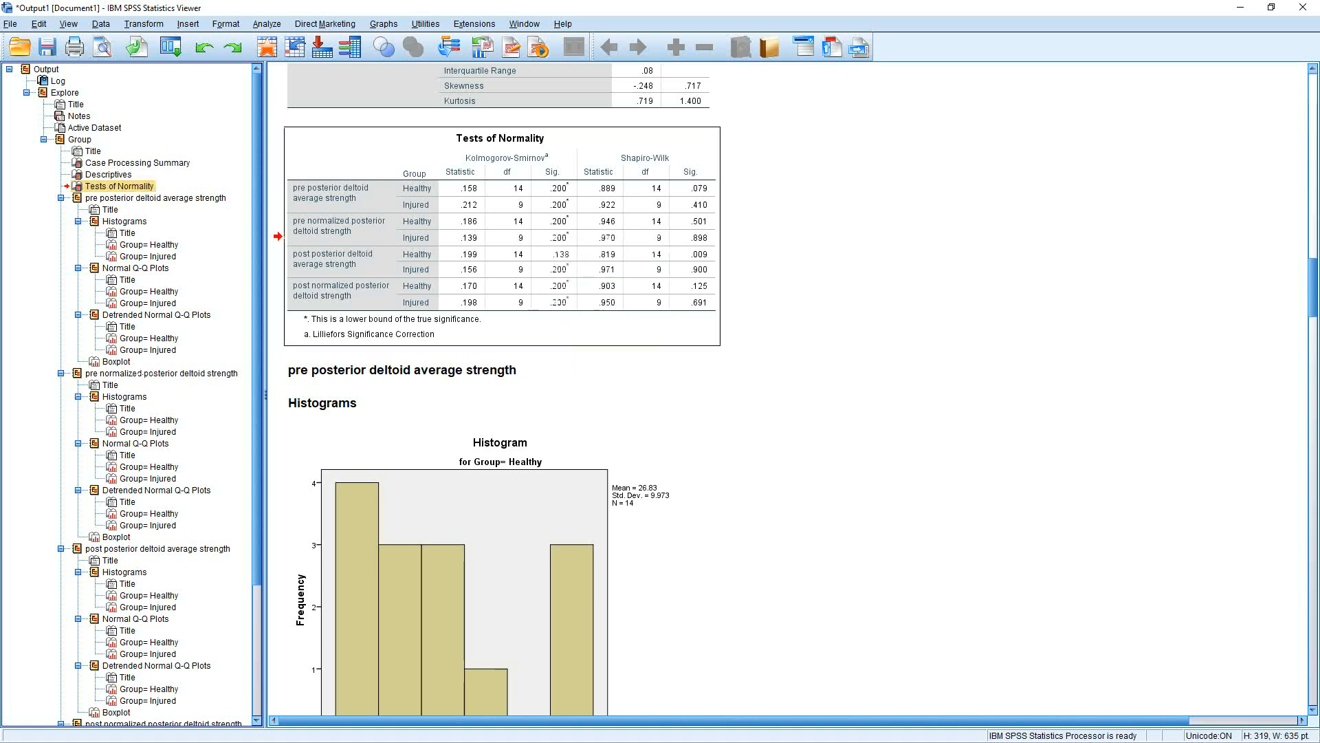
key(alt+Tab)
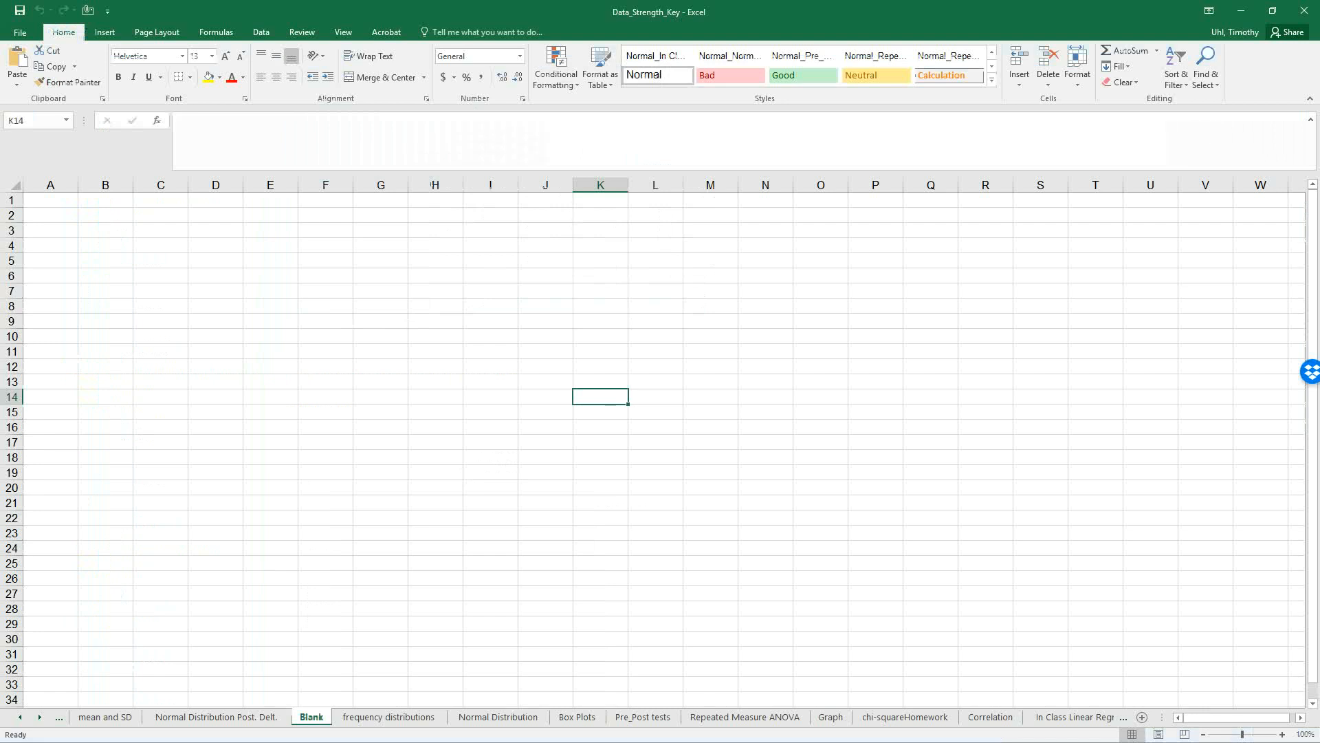
click(102, 252)
right_click(100, 250)
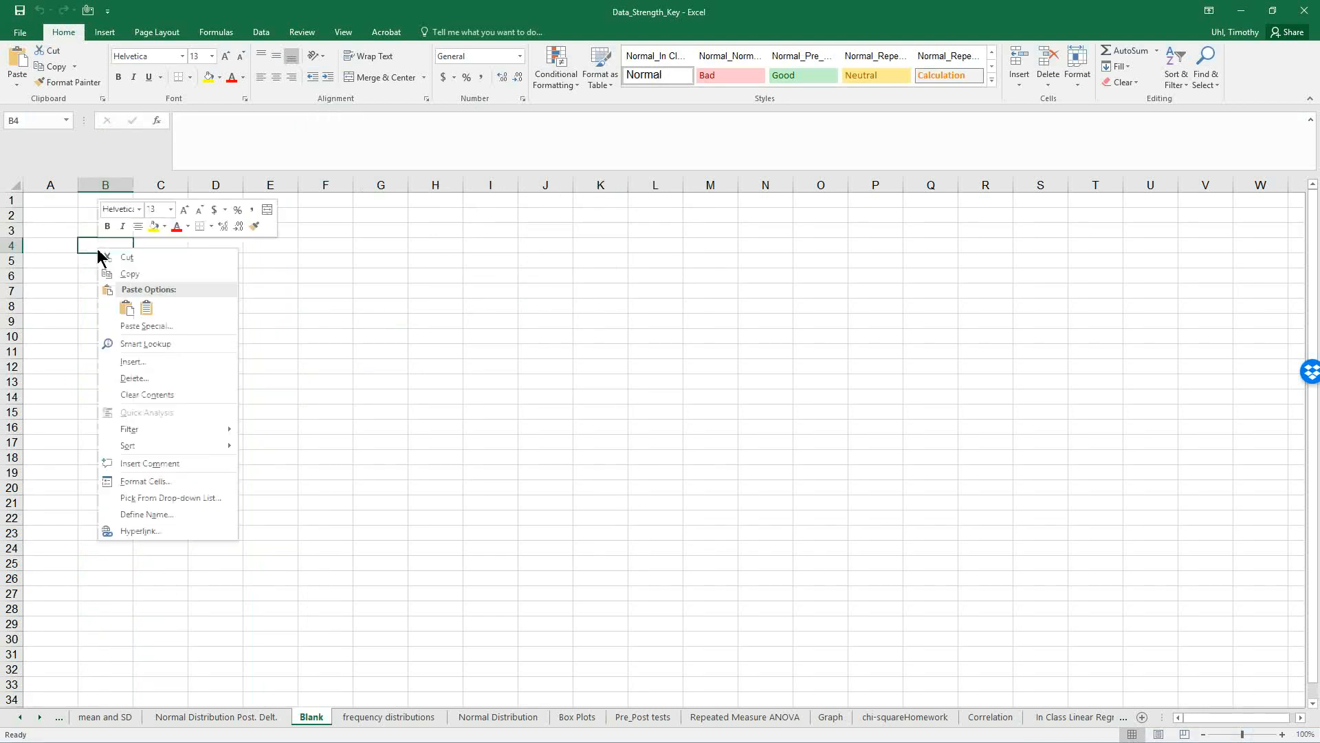
click(127, 310)
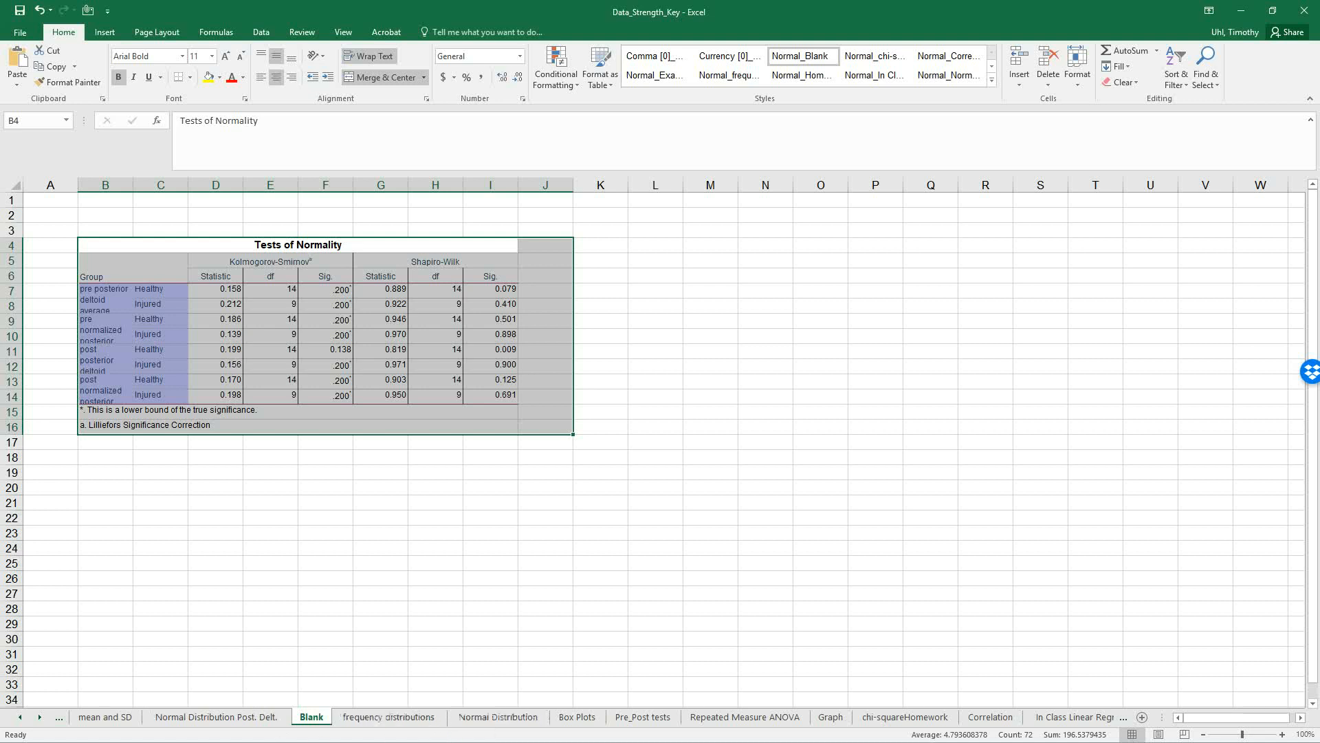
View the Normal Distribution Post. Delt. worksheet, and switch to Word to consult item 6 of Data_Analysis_Instructions.
click(234, 719)
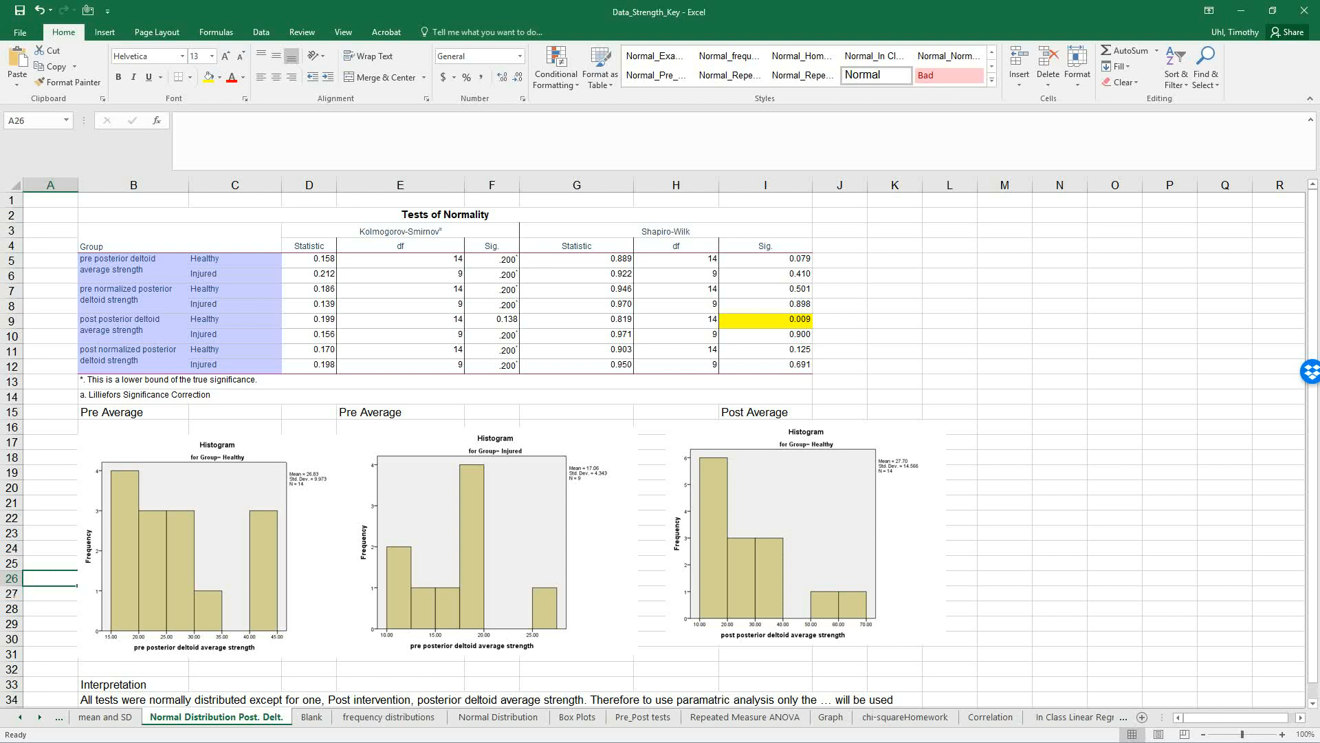
key(alt+Tab)
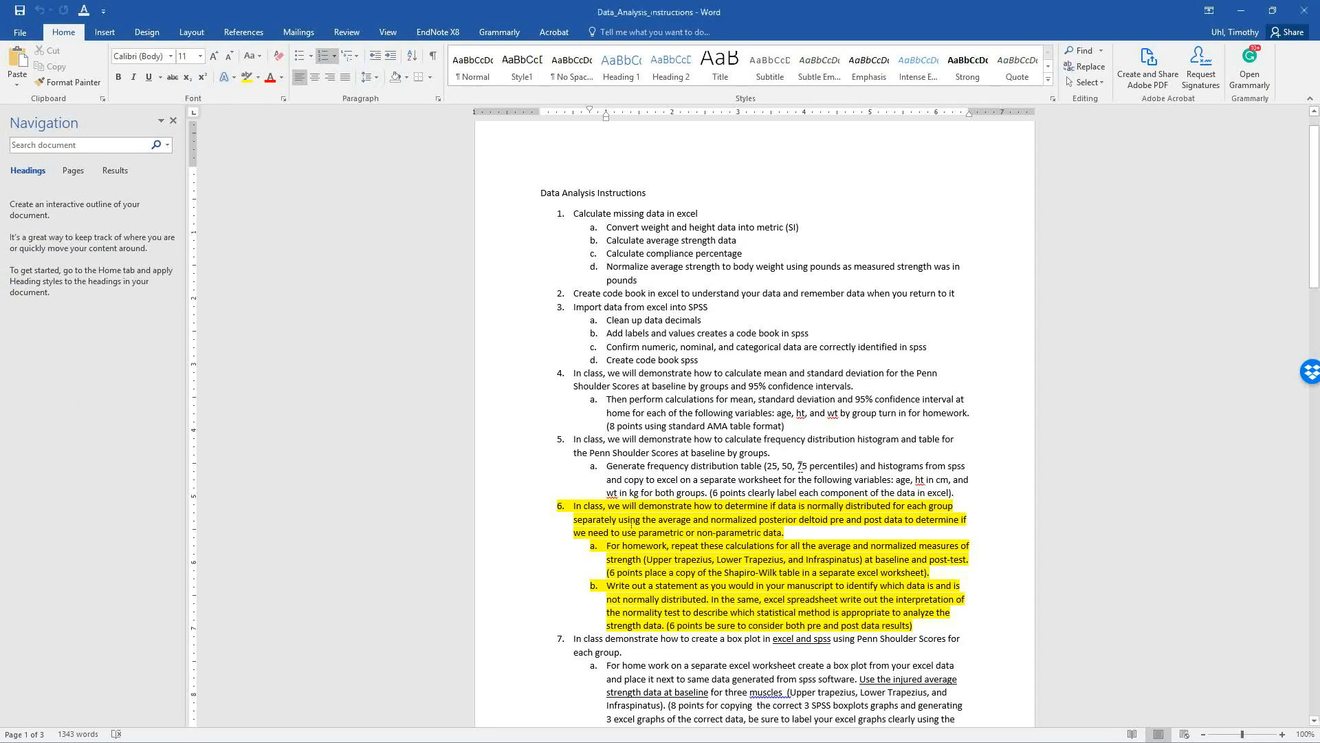
scroll(799, 467, down, 3)
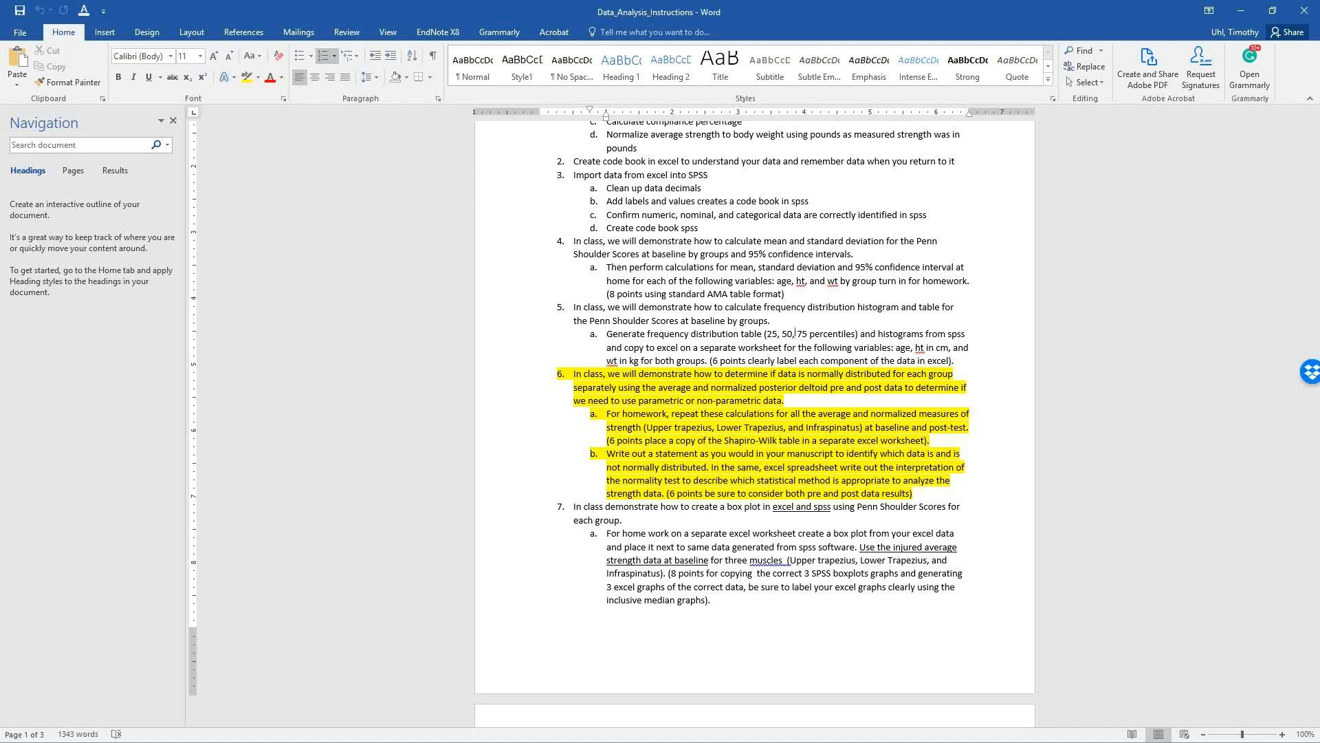
Return to Excel and compare the interpretation statement in B34 with the Tests of Normality table and histograms on the same worksheet.
key(alt+Tab)
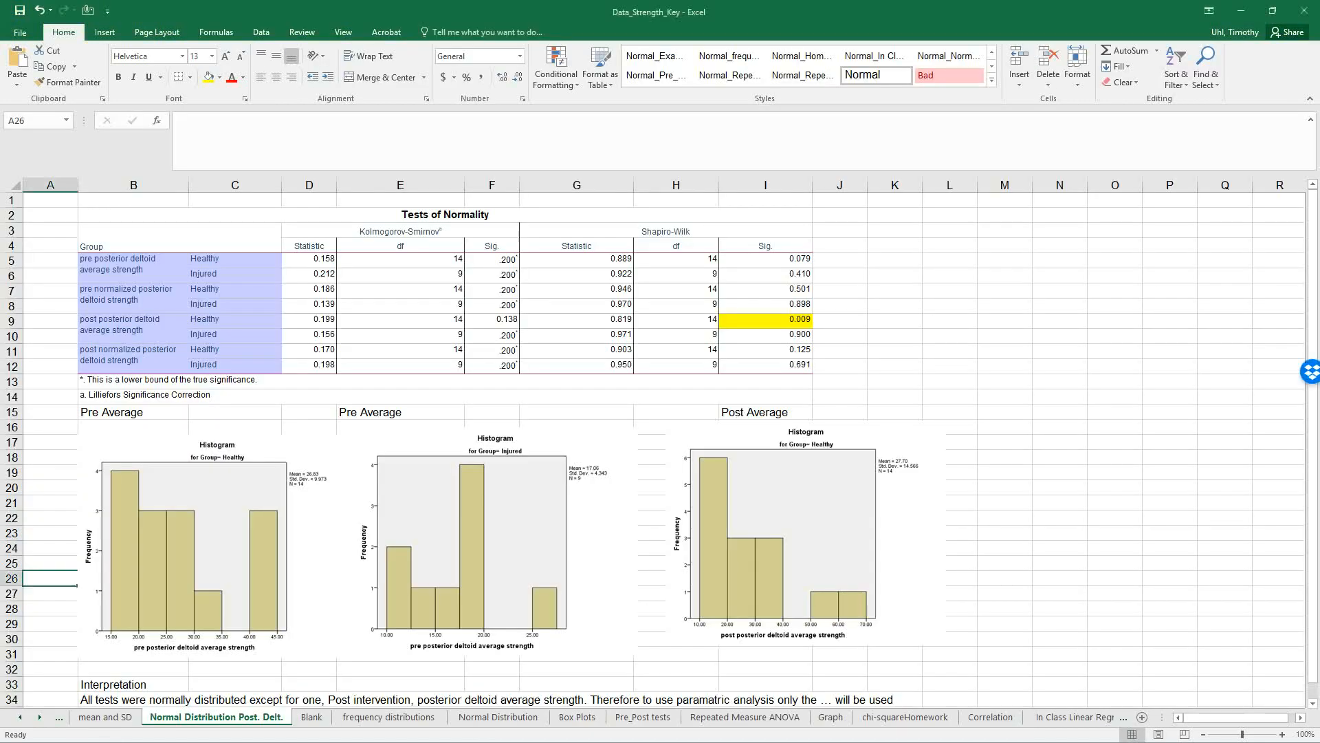
scroll(284, 627, down, 2)
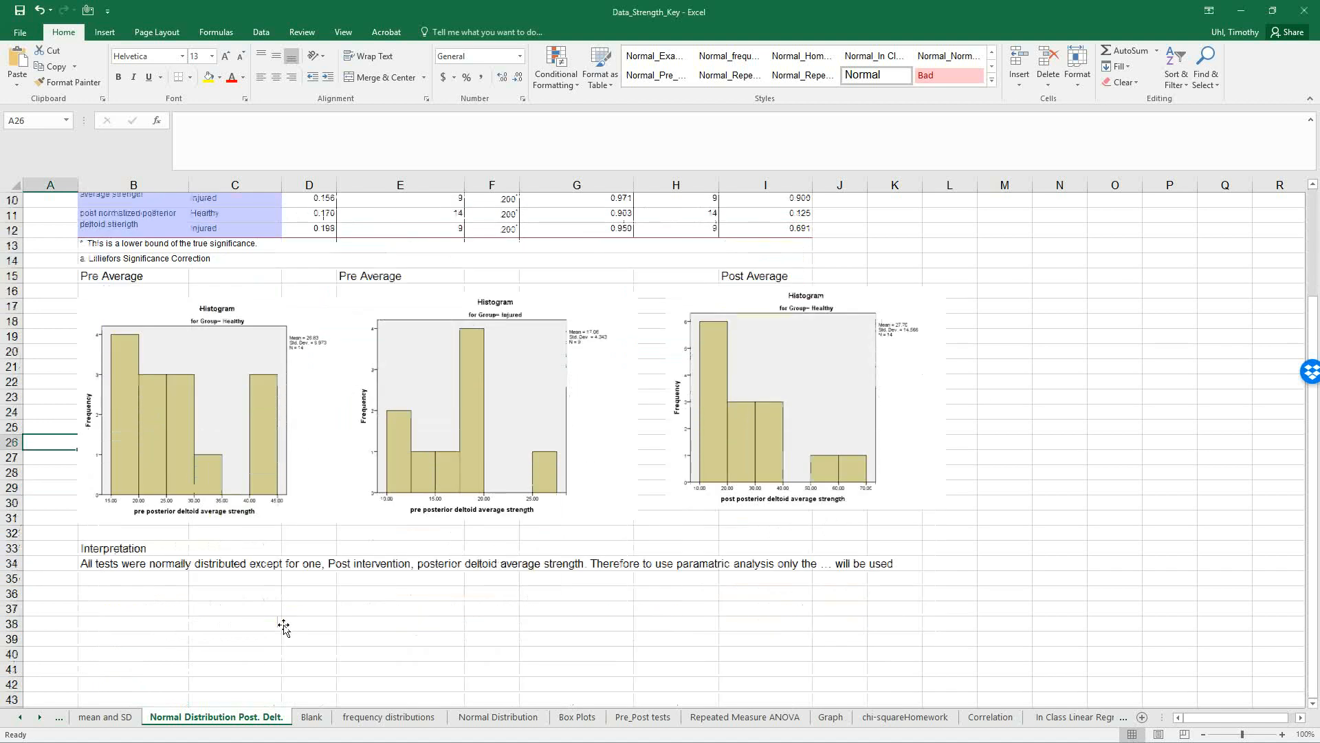
click(104, 548)
click(104, 568)
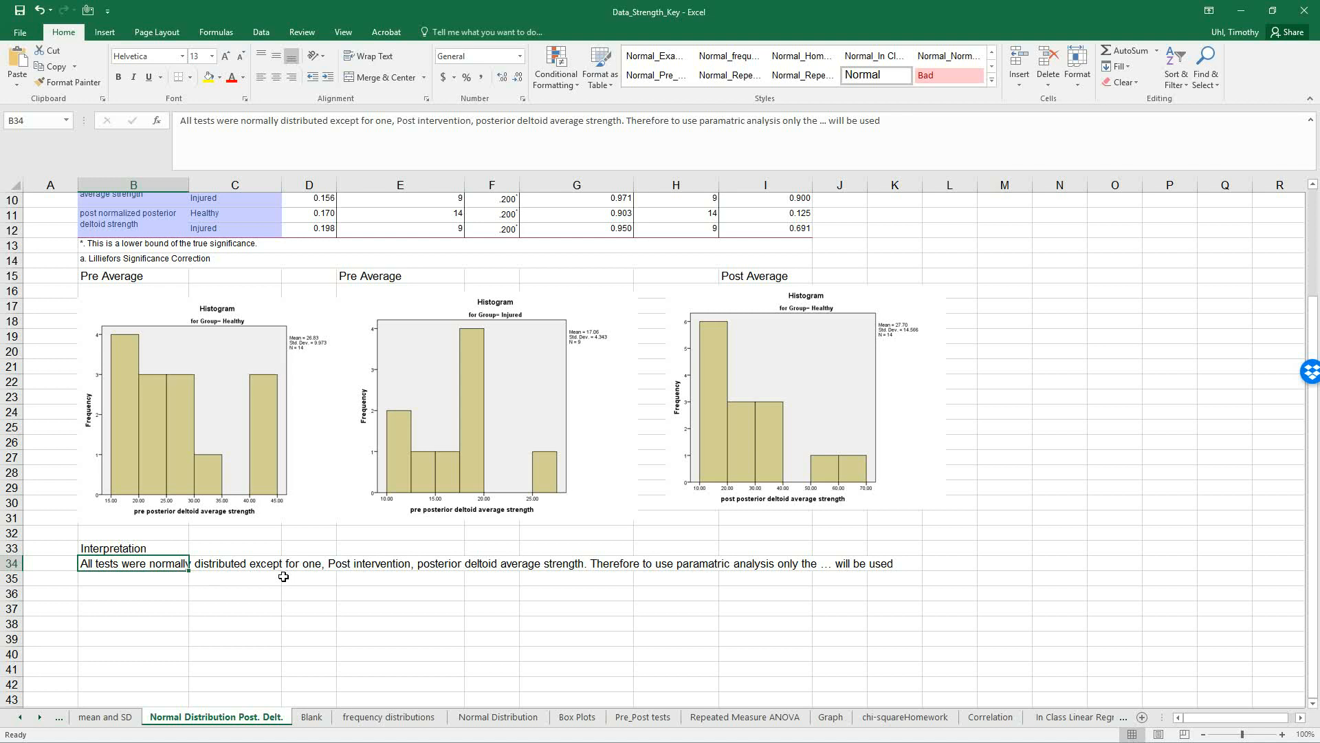
scroll(283, 576, up, 3)
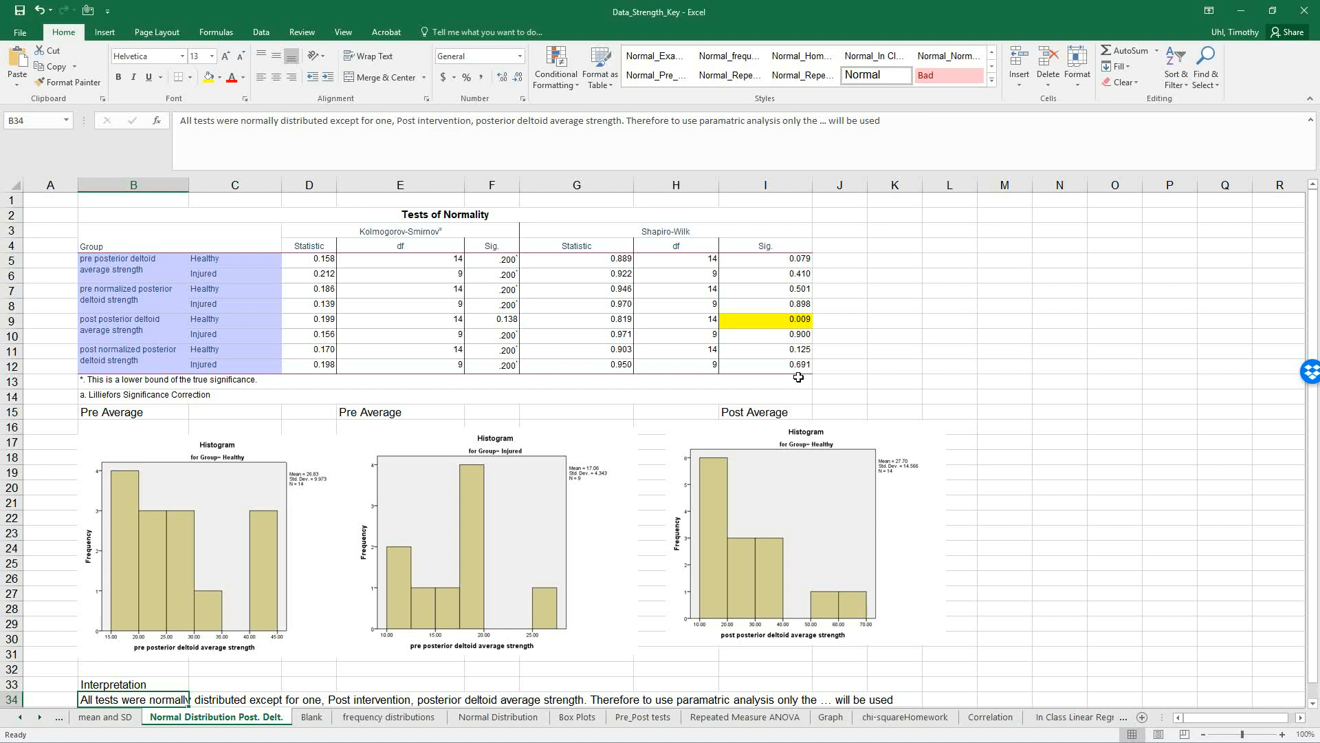
scroll(492, 663, down, 1)
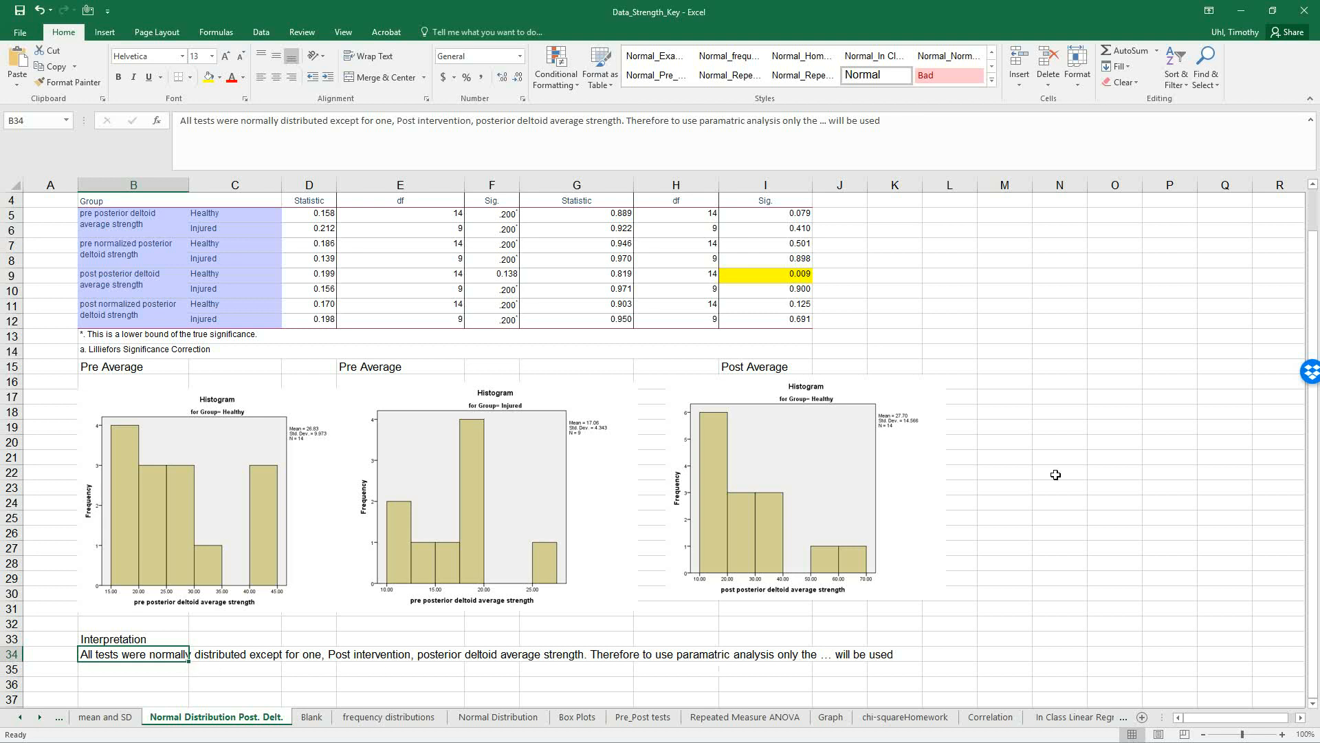
scroll(1056, 338, up, 1)
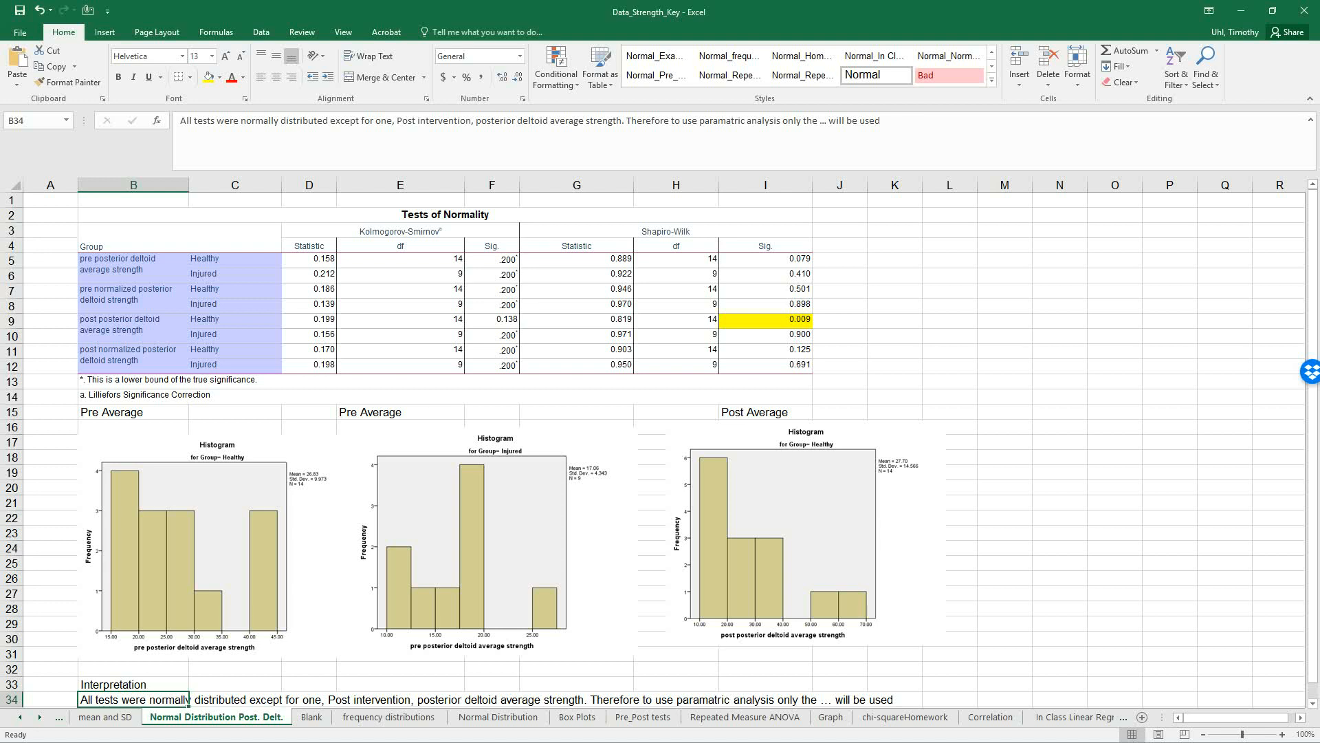
Switch to Word and read homework items 6a and 6b, selecting the words "the average and normalized measures" in 6a.
key(alt+Tab)
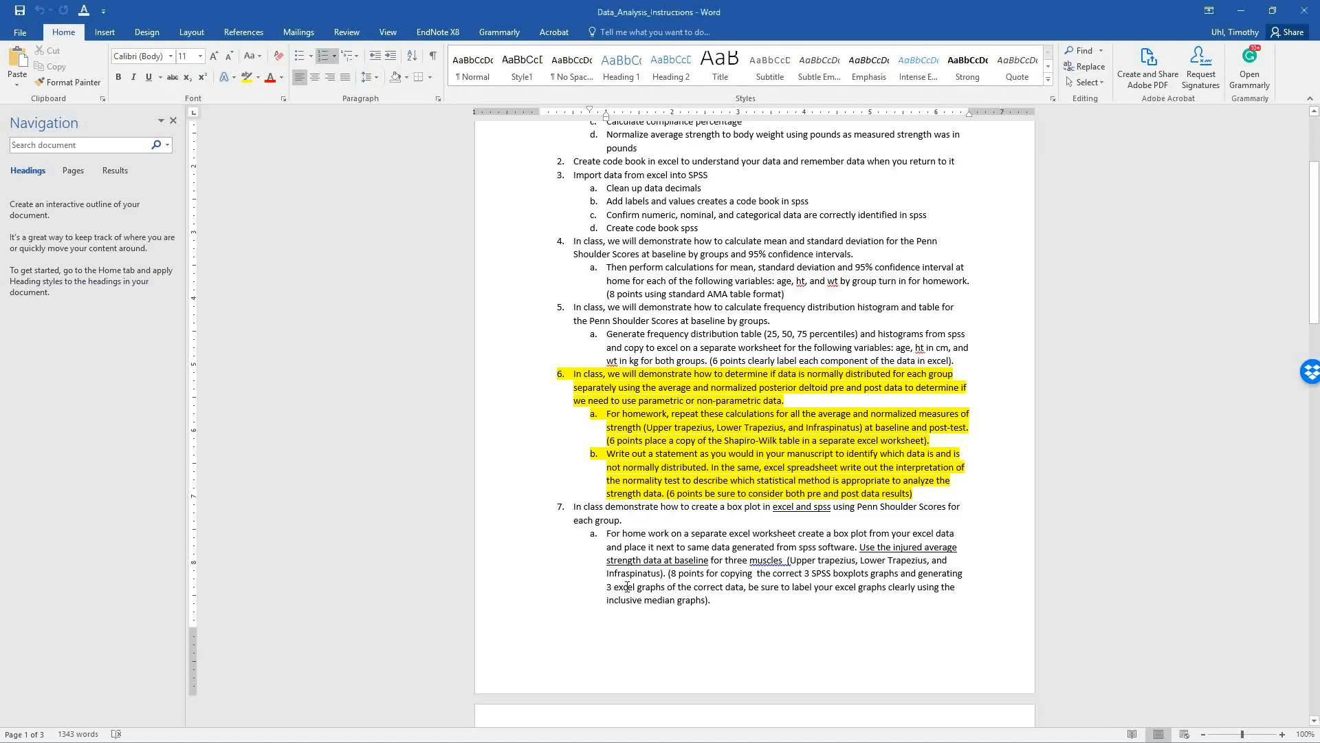
scroll(627, 587, down, 1)
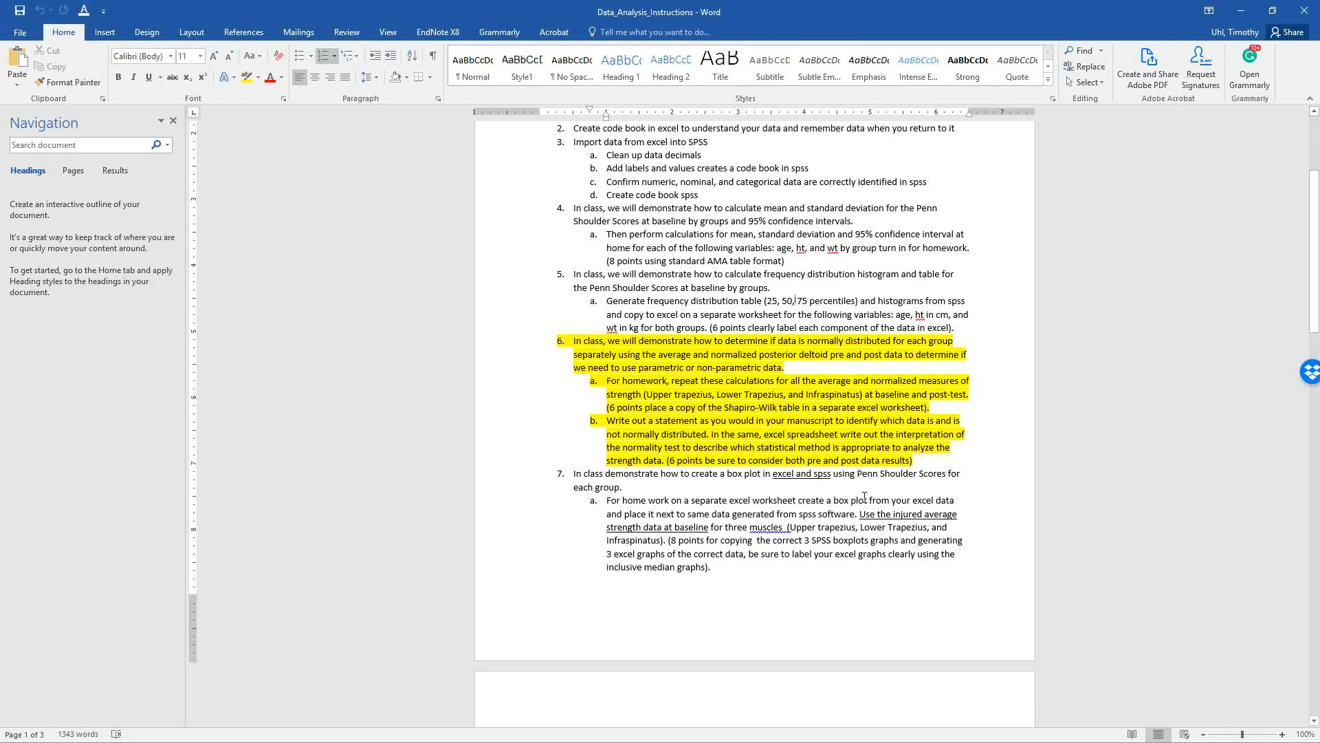
scroll(717, 516, down, 1)
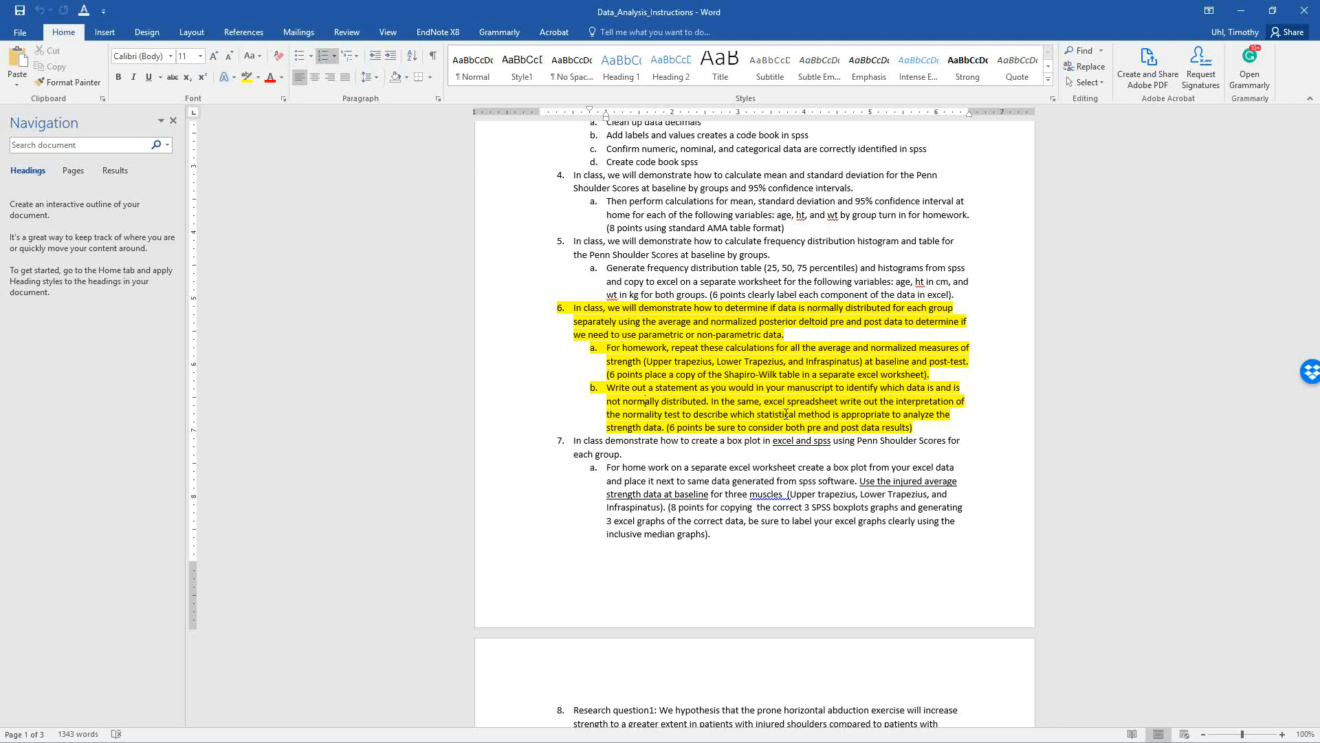
scroll(786, 414, up, 3)
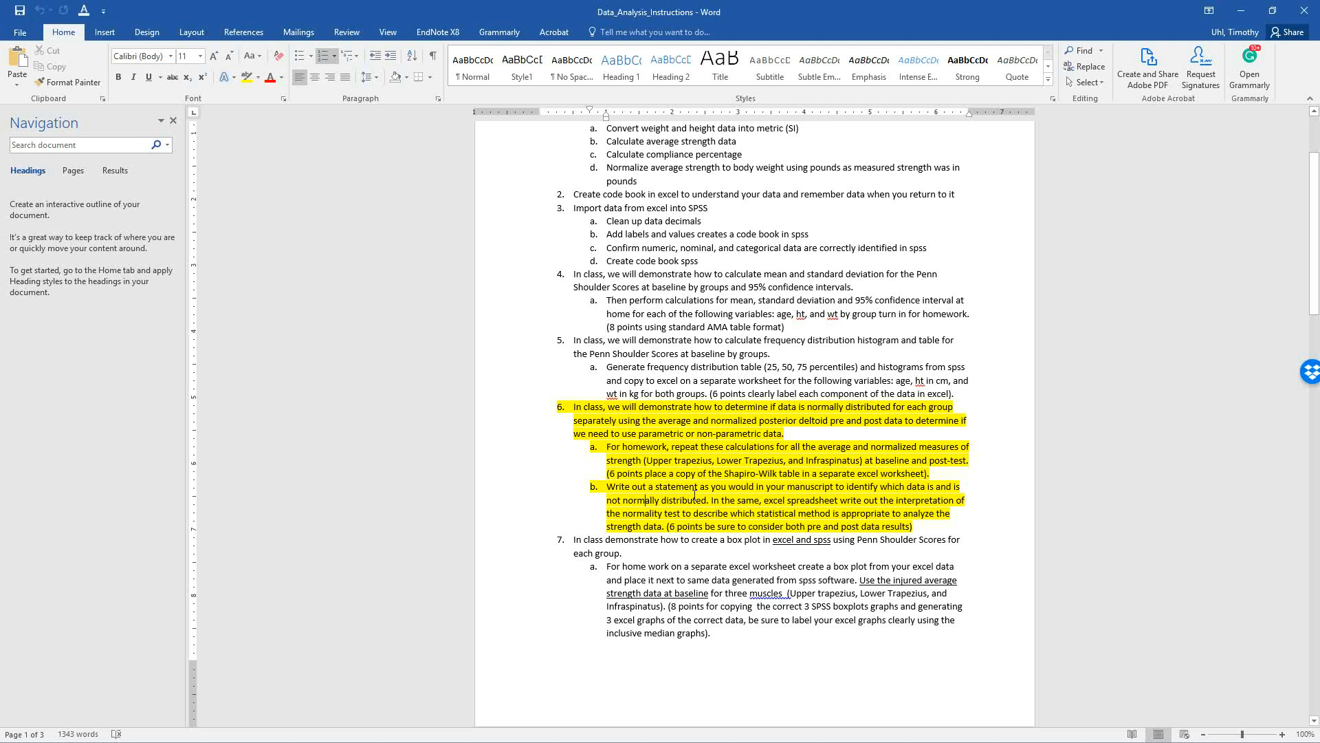
scroll(695, 494, down, 1)
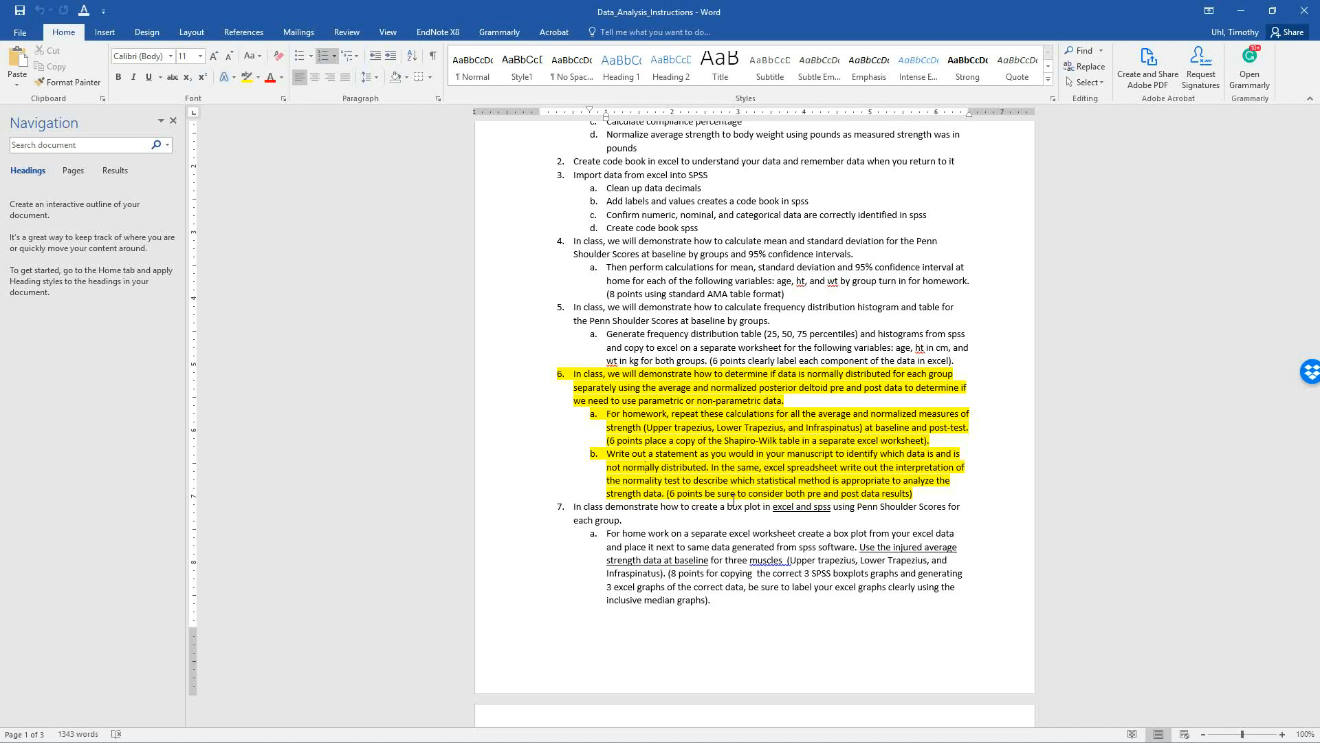
drag(803, 416, 934, 421)
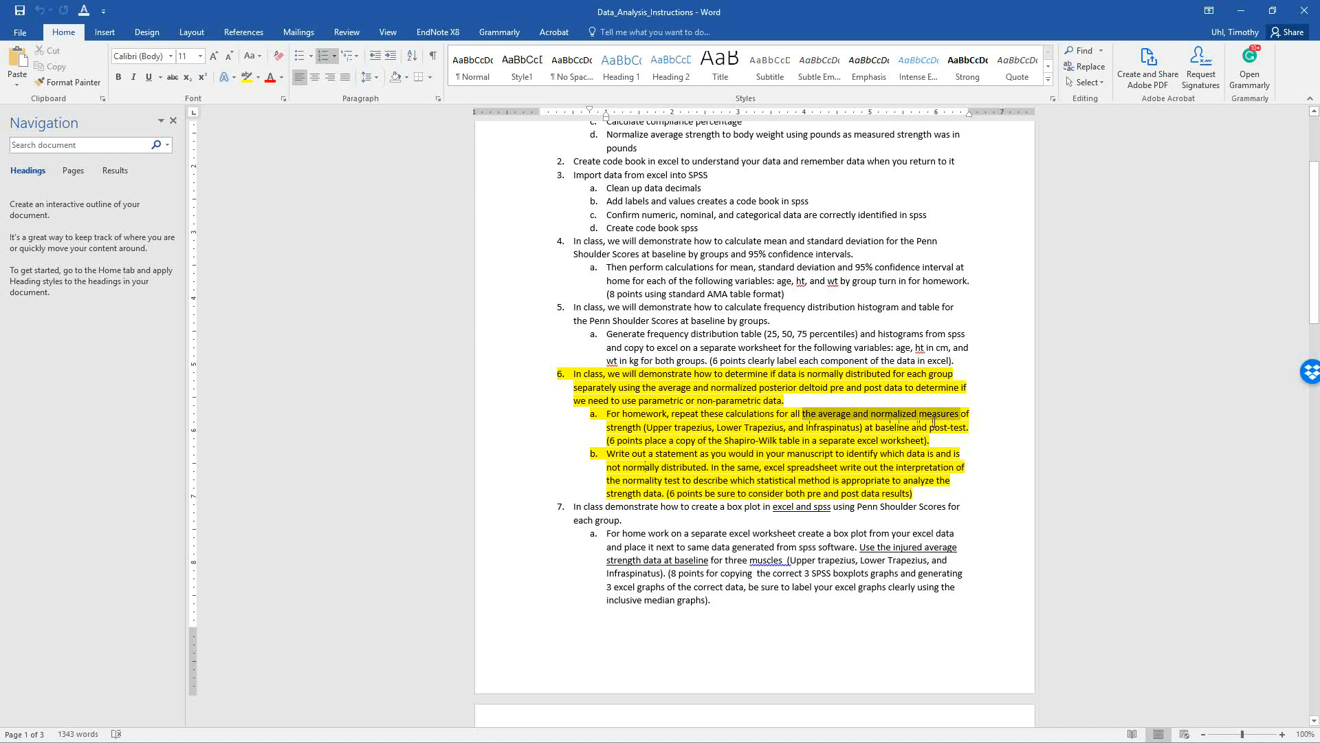